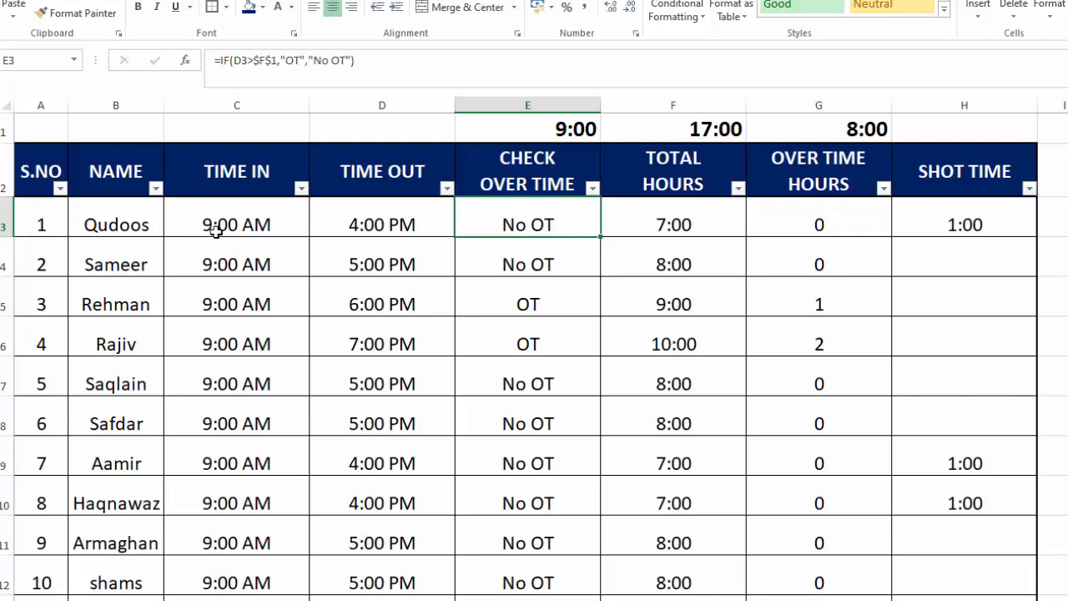
Filter the NAME column to show only the two employees with S.NO 4 and 9
{"action": "left_click", "coordinate": [241, 235]}
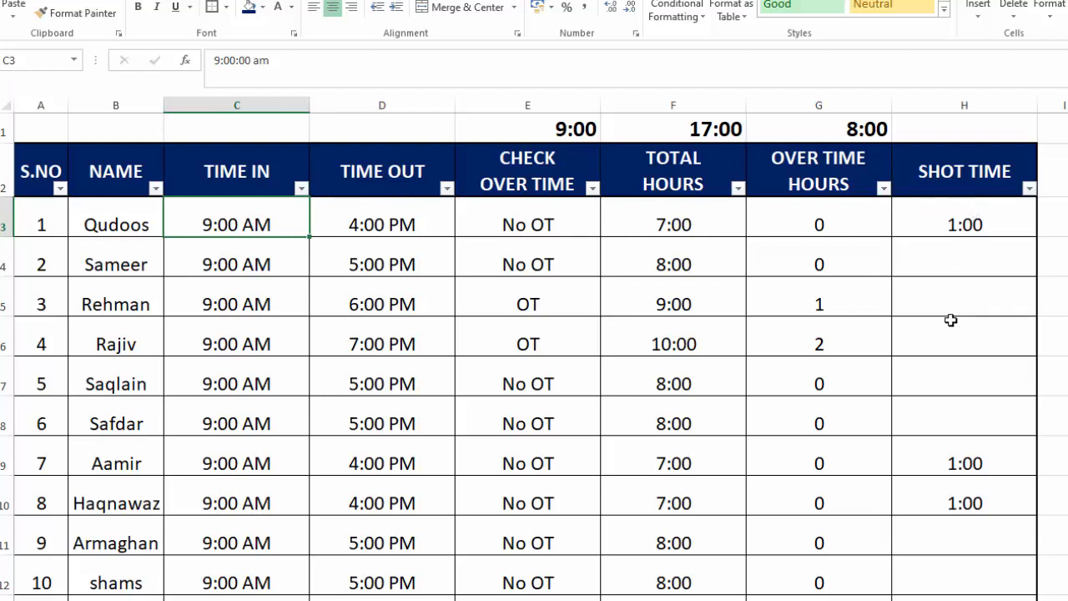
{"action": "left_click", "coordinate": [303, 191]}
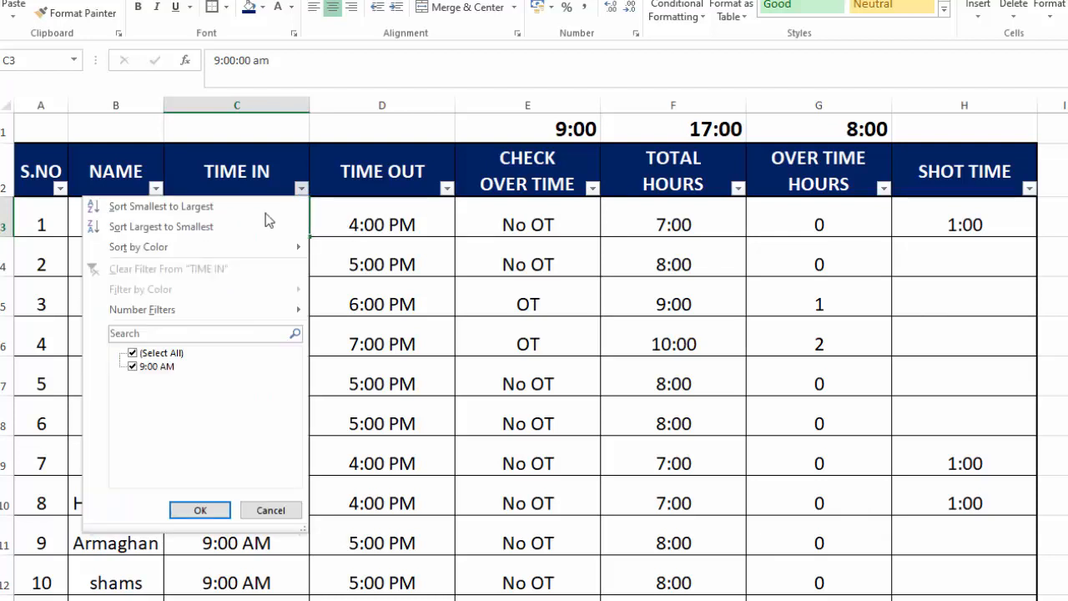
{"action": "left_click", "coordinate": [161, 206]}
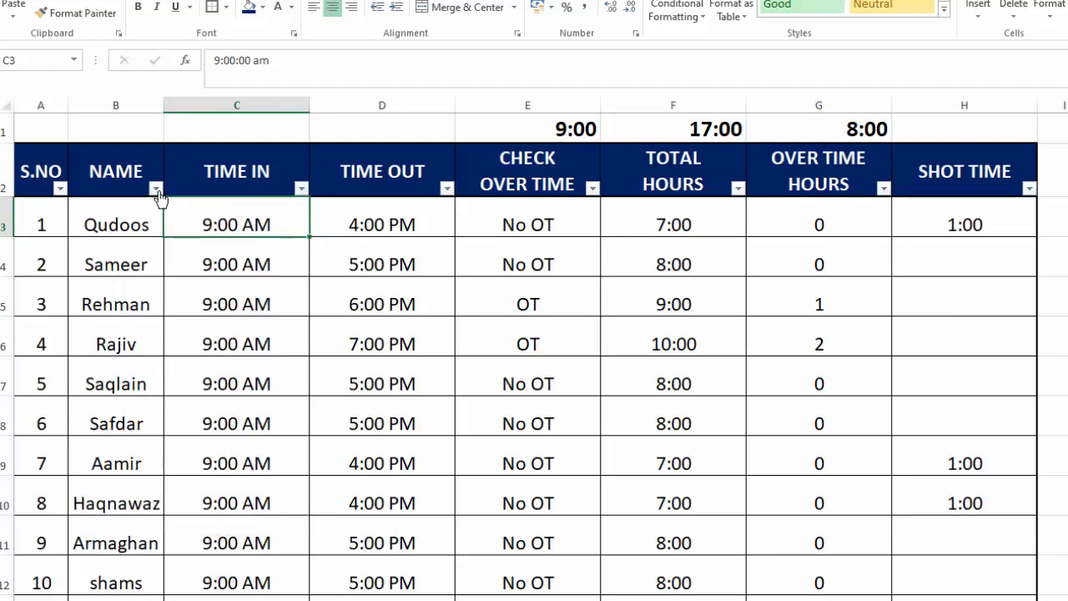
{"action": "left_click", "coordinate": [156, 189]}
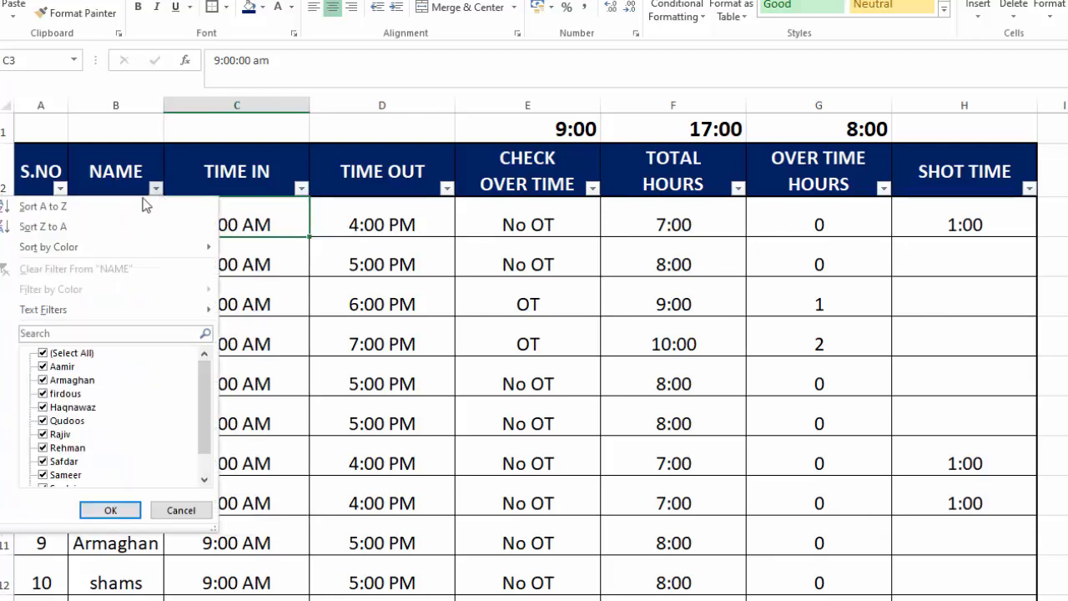
{"action": "left_click", "coordinate": [43, 353]}
{"action": "left_click", "coordinate": [44, 380]}
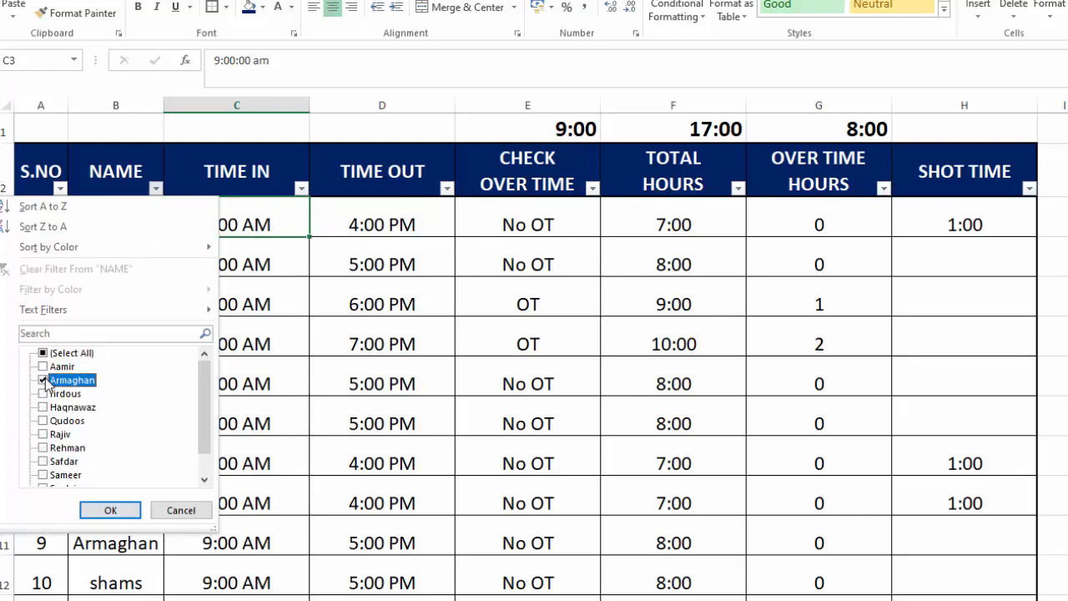
{"action": "left_click", "coordinate": [44, 434]}
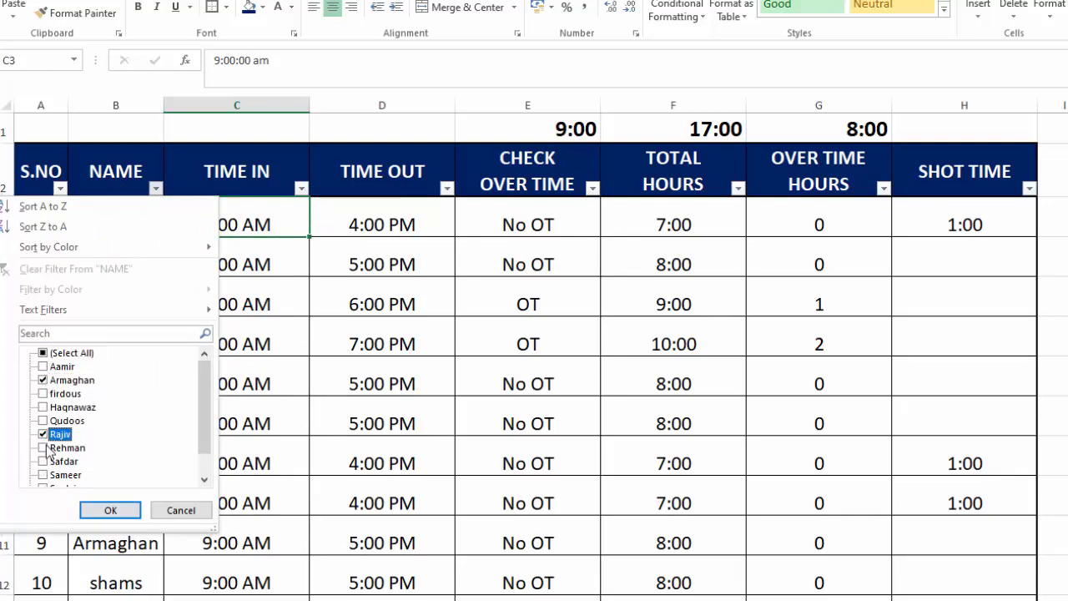
{"action": "left_click", "coordinate": [109, 510]}
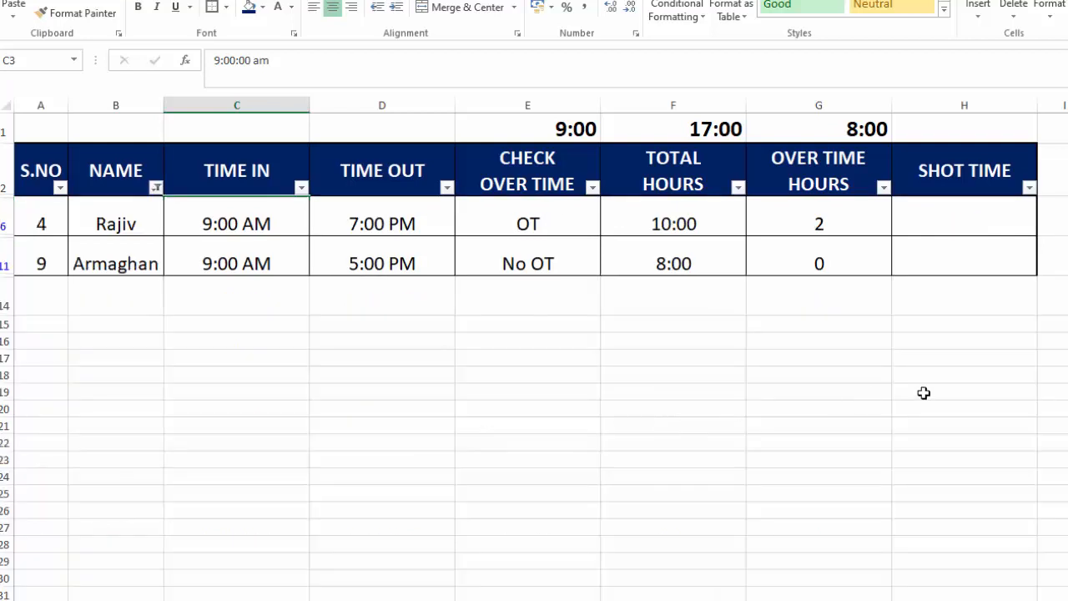
Reset the NAME filter to include every employee
{"action": "left_click", "coordinate": [157, 192]}
{"action": "left_click", "coordinate": [49, 351]}
{"action": "left_click", "coordinate": [109, 510]}
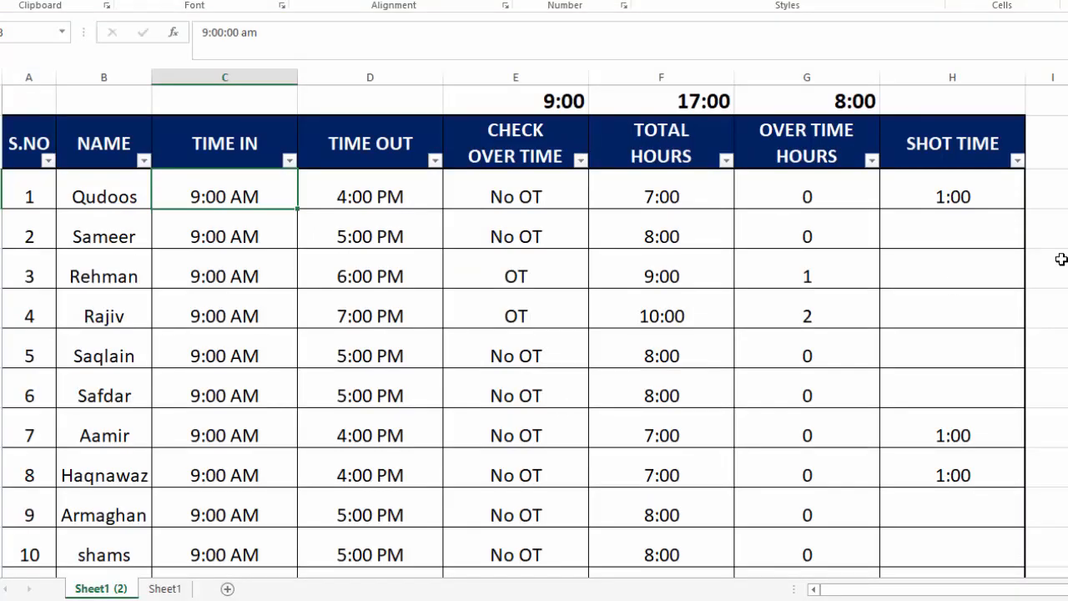
{"action": "right_click", "coordinate": [99, 589]}
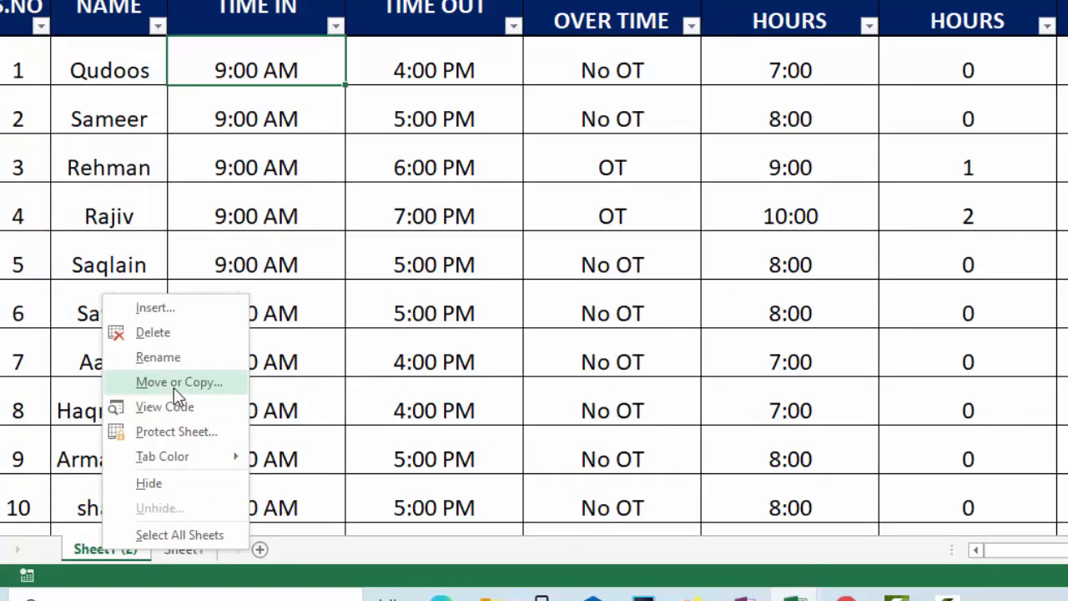
{"action": "left_click", "coordinate": [174, 386]}
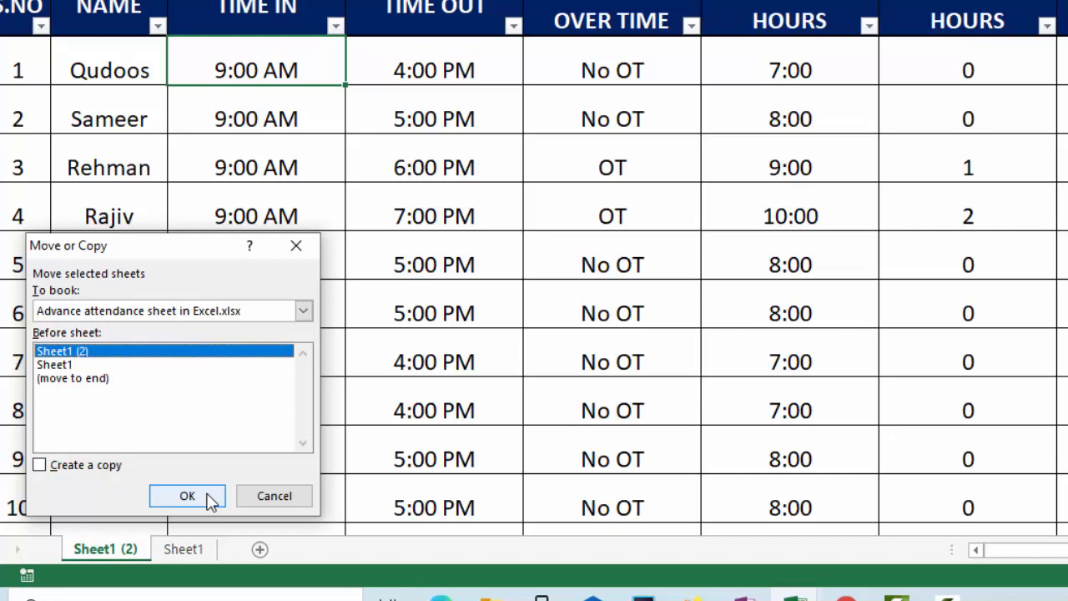
{"action": "left_click", "coordinate": [262, 504]}
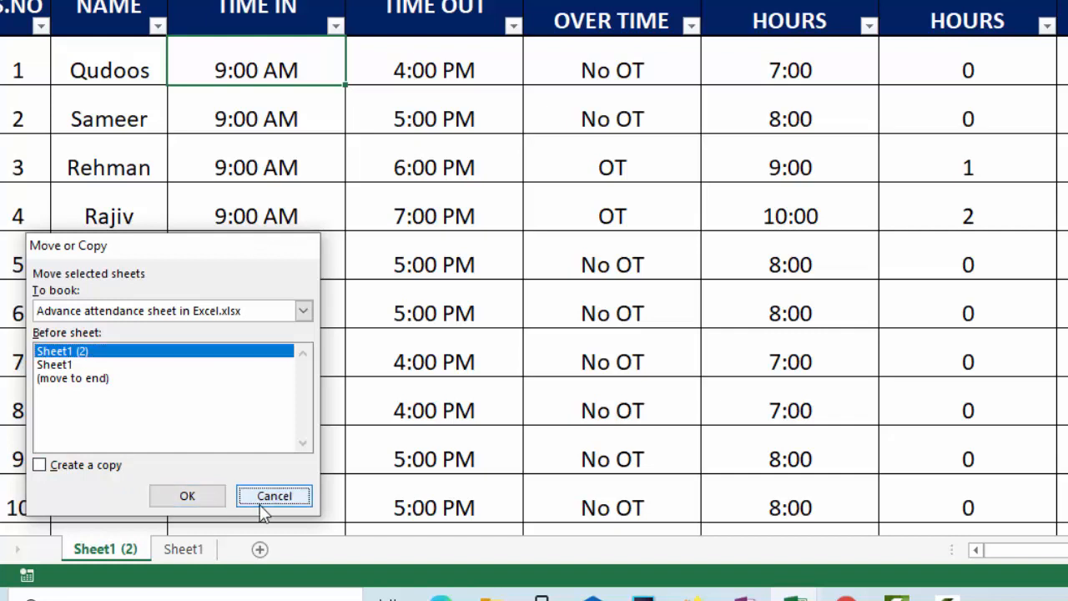
Switch to Sheet1 and inspect the duty start and end times in E1 and F1
{"action": "left_click", "coordinate": [183, 549]}
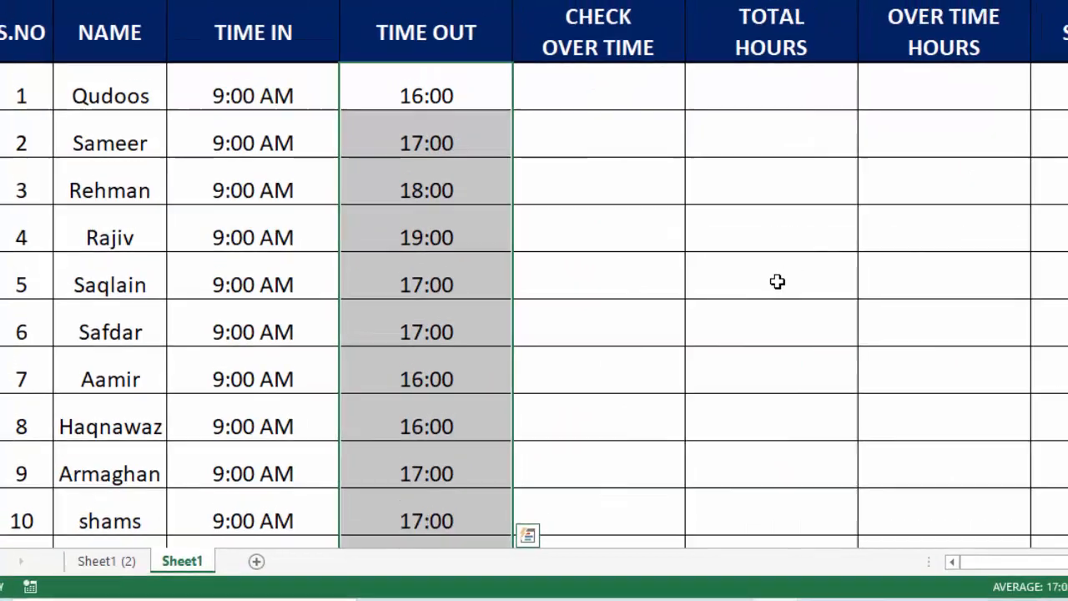
{"action": "left_click", "coordinate": [571, 70]}
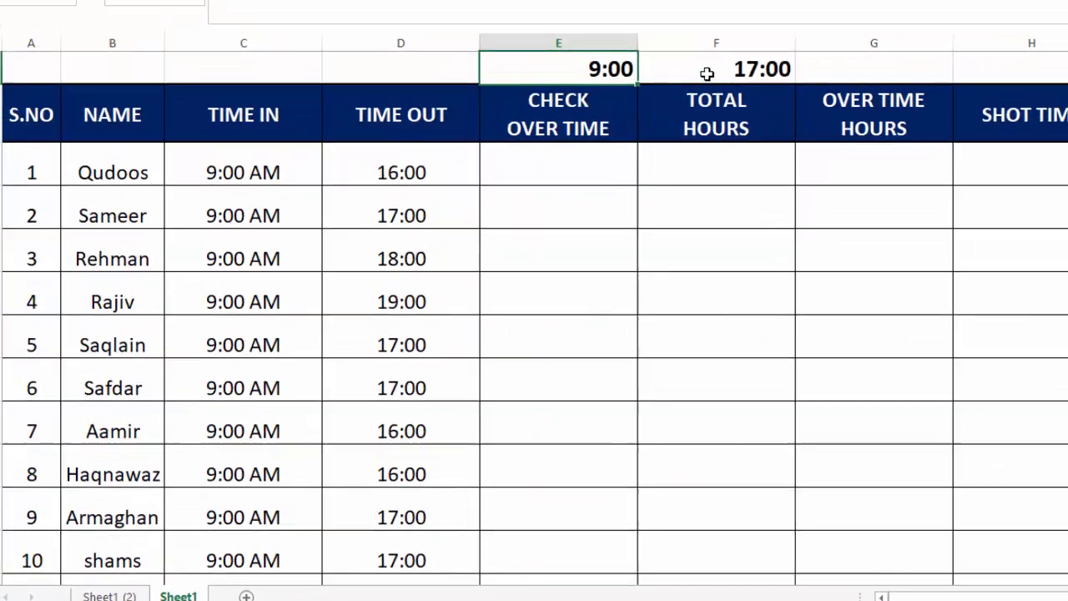
{"action": "left_click", "coordinate": [672, 131]}
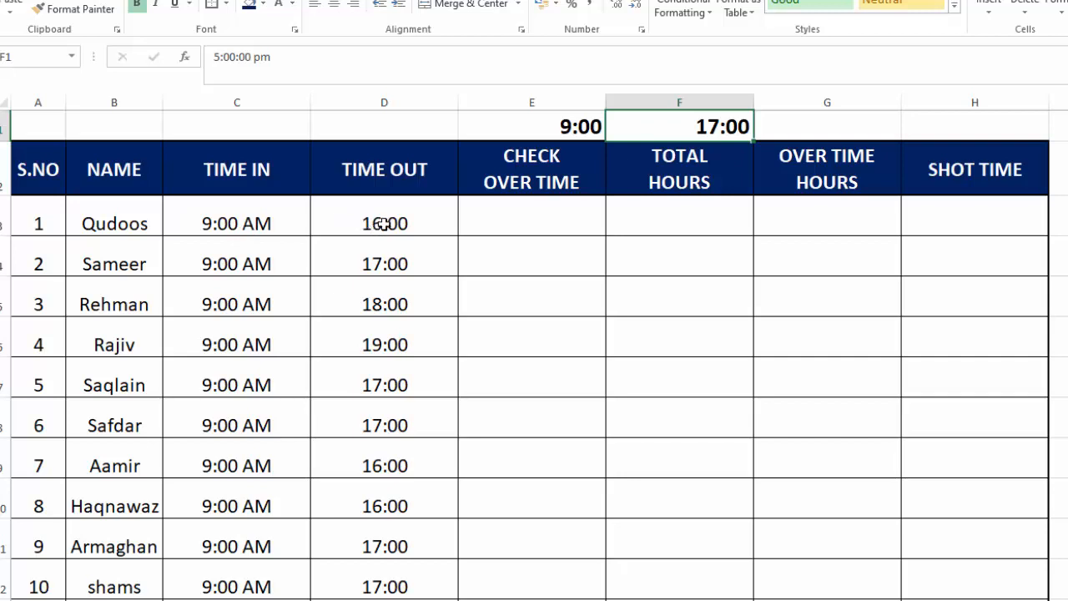
Calculate the standard working hours in G1 with the formula =F1-E1
{"action": "left_click", "coordinate": [818, 120]}
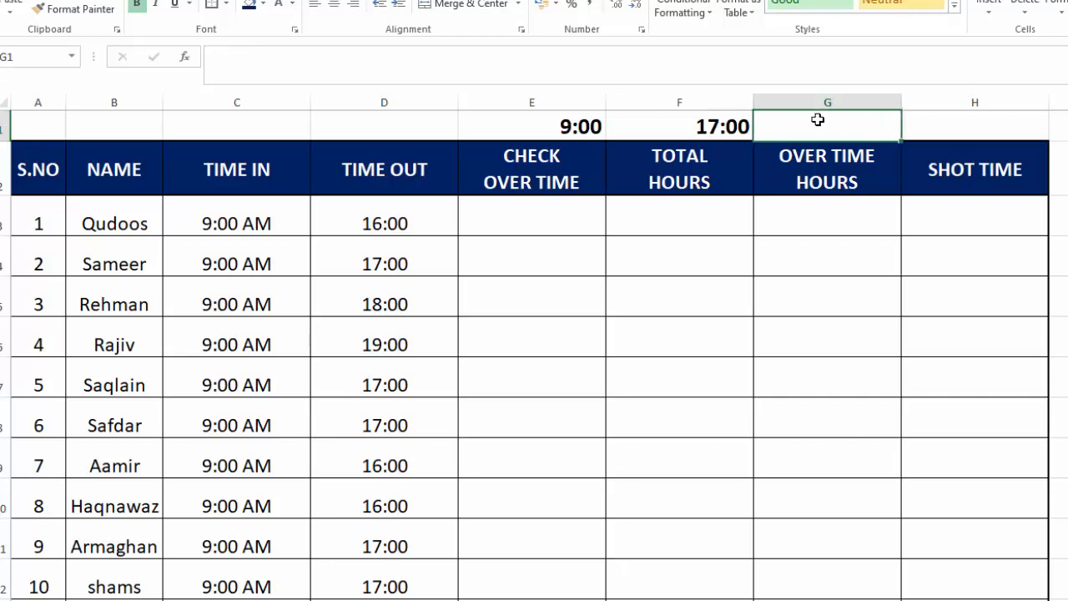
{"action": "type", "text": "="}
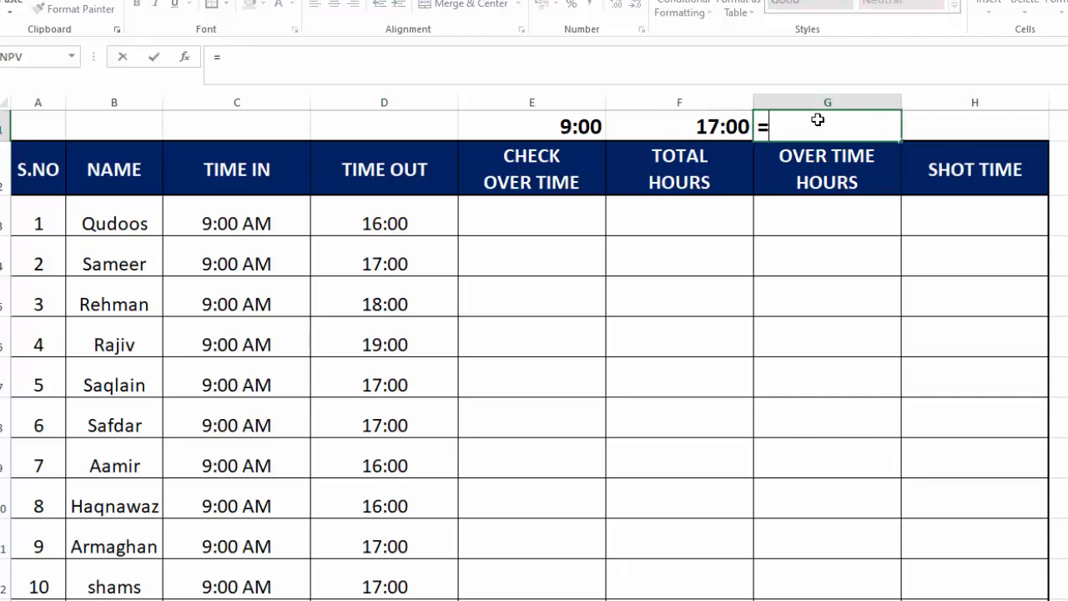
{"action": "left_click", "coordinate": [743, 125]}
{"action": "type", "text": "-"}
{"action": "left_click", "coordinate": [585, 126]}
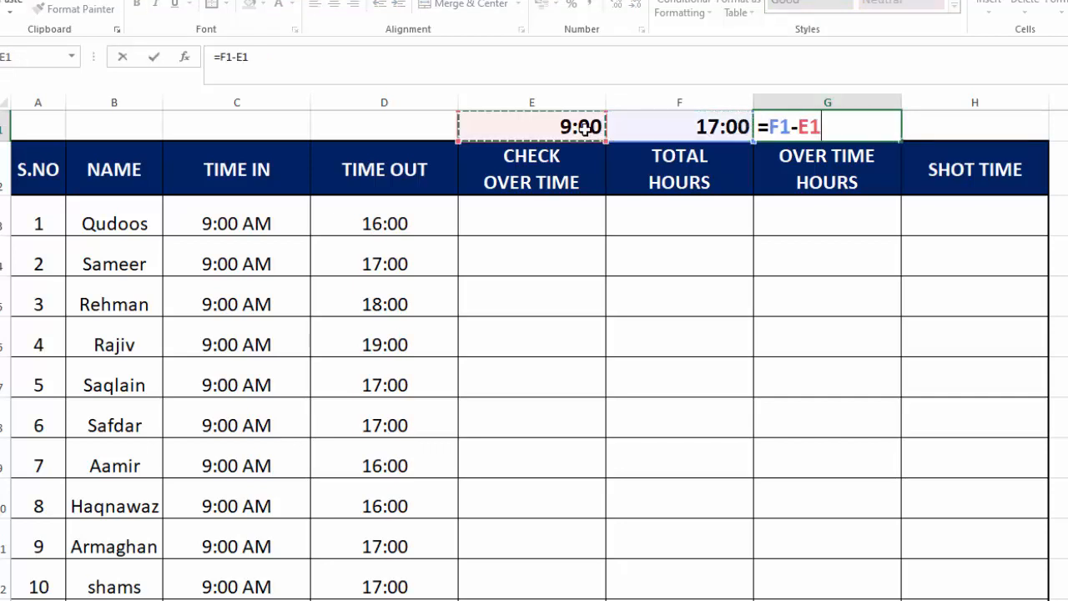
{"action": "key", "text": "Return"}
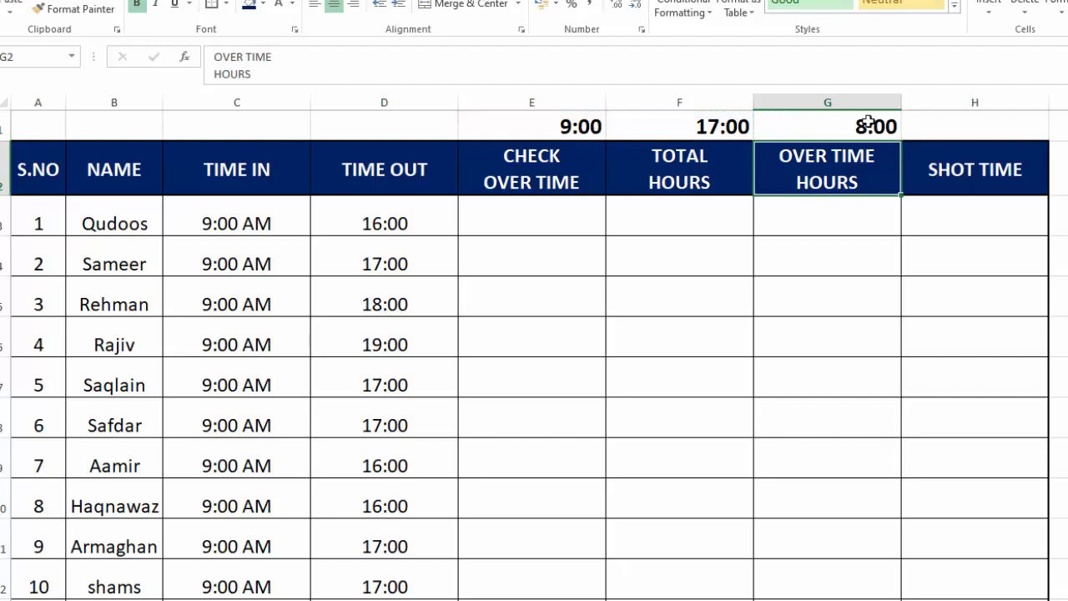
Begin an IF formula in E3 with the test D3>$F$1, using an absolute reference to the end time
{"action": "left_click", "coordinate": [553, 217]}
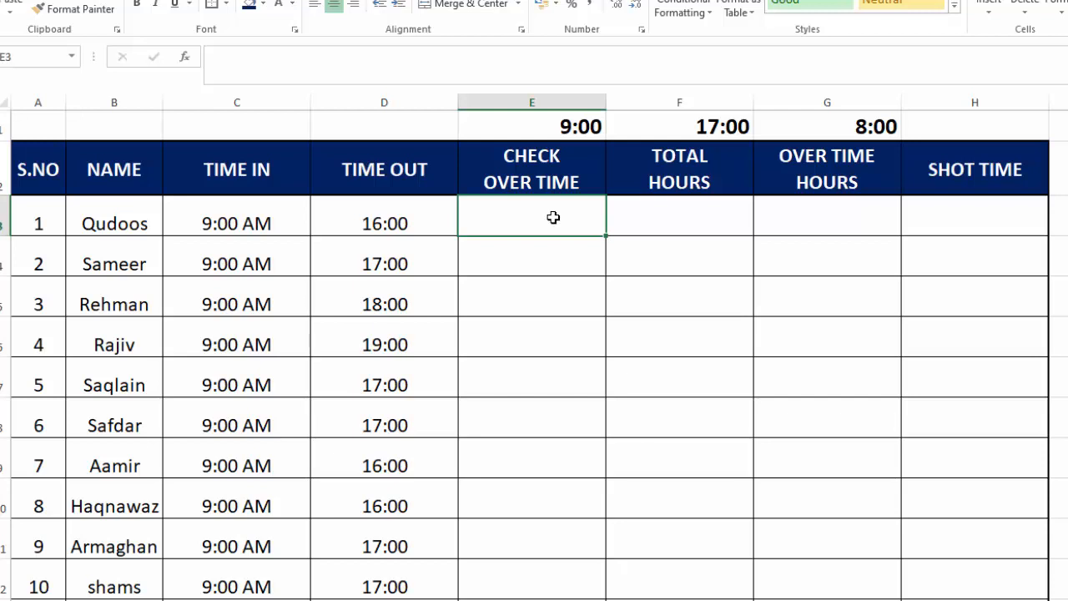
{"action": "type", "text": "=if"}
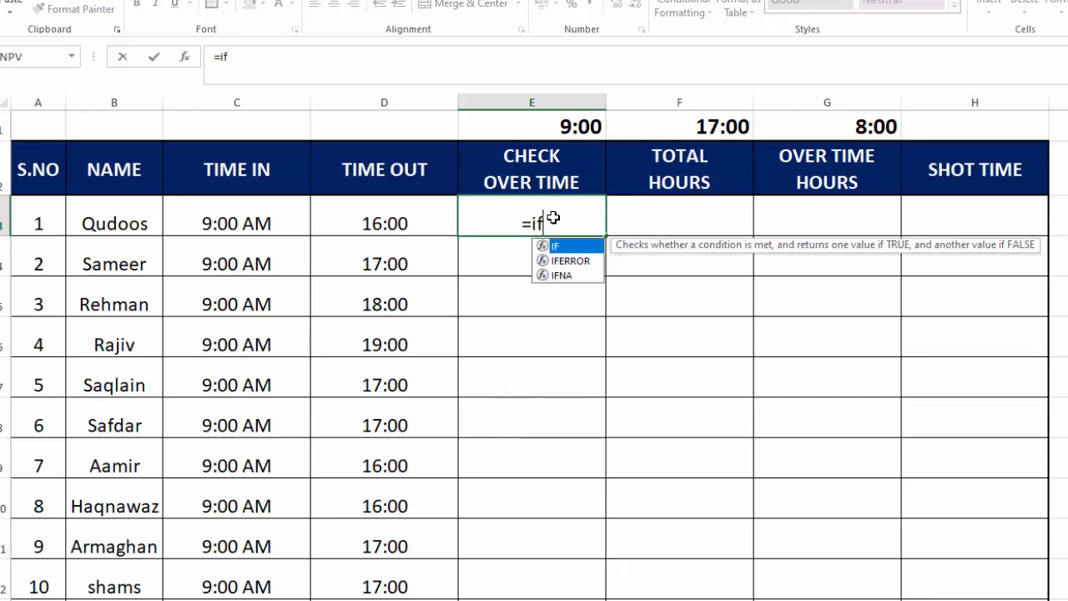
{"action": "key", "text": "Tab"}
{"action": "left_click", "coordinate": [392, 218]}
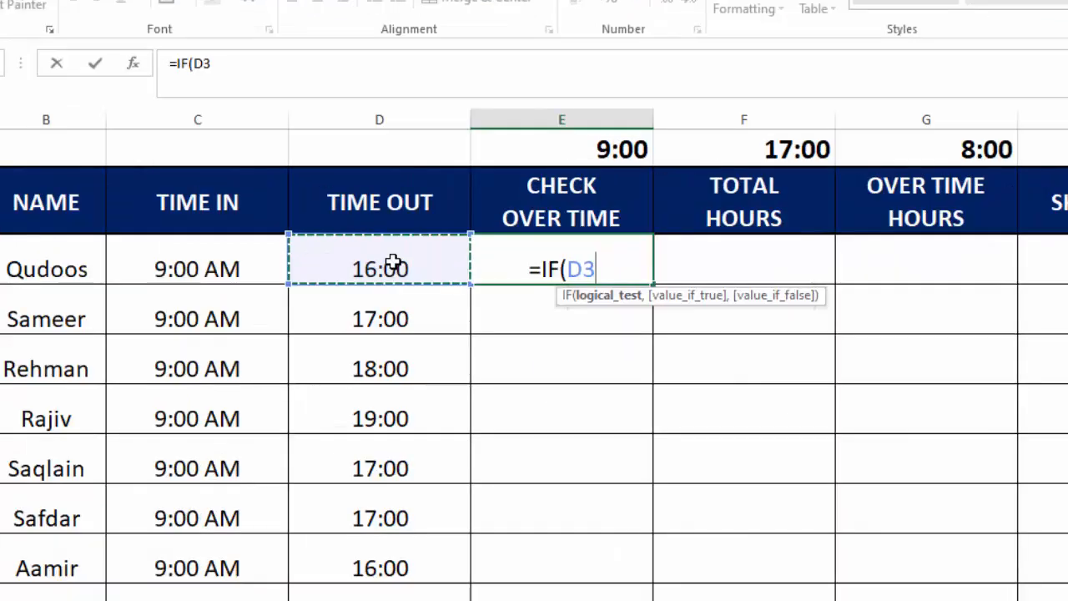
{"action": "type", "text": ">"}
{"action": "left_click", "coordinate": [781, 149]}
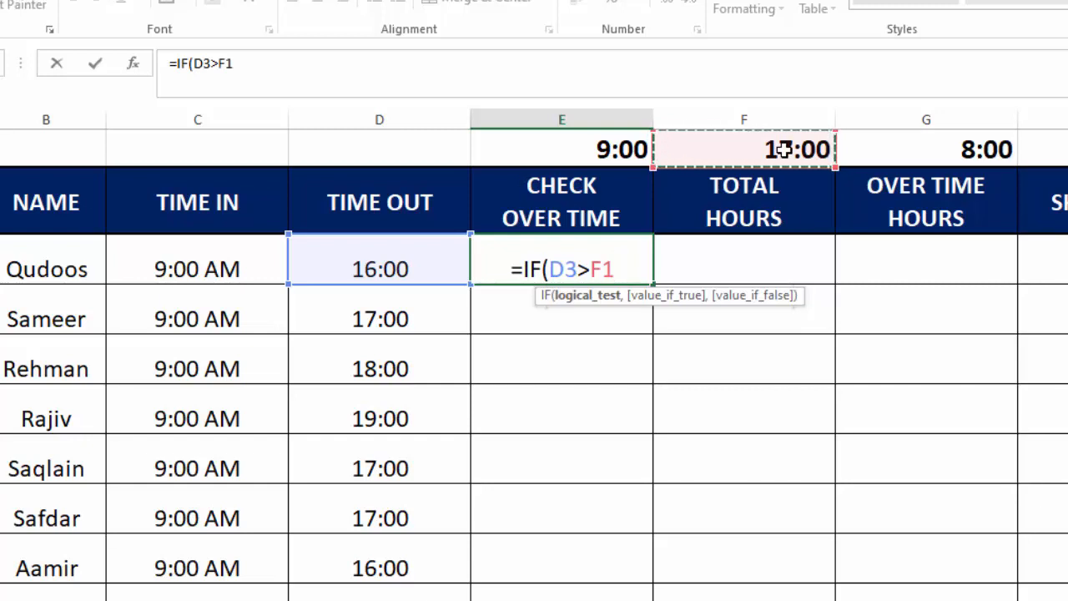
{"action": "key", "text": "F4"}
{"action": "type", "text": ","}
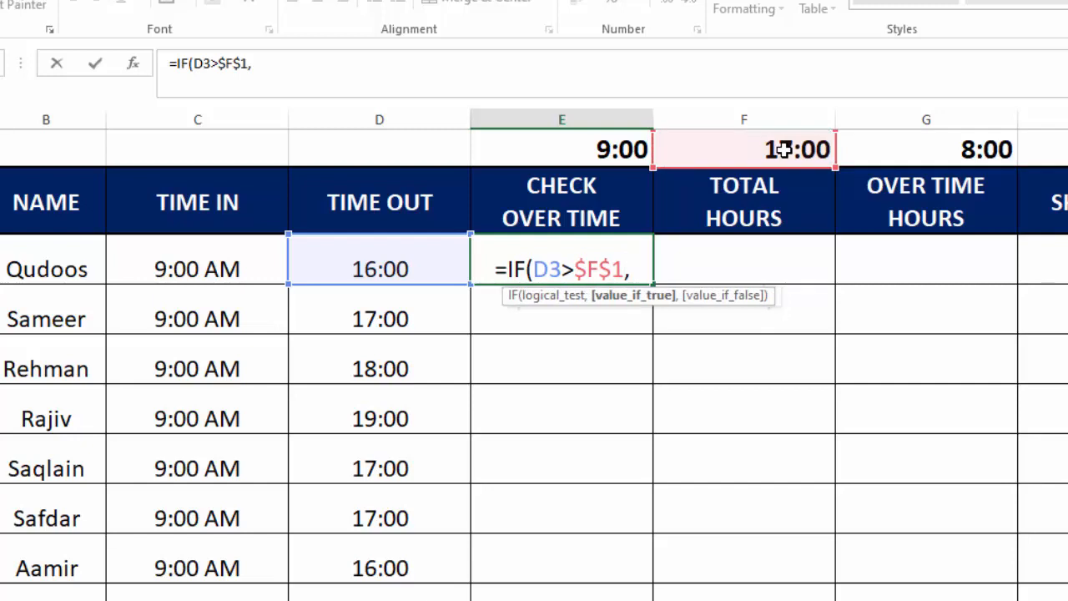
Complete the E3 formula so it returns "OT" when the test is true and "No OT" otherwise
{"action": "type", "text": "\""}
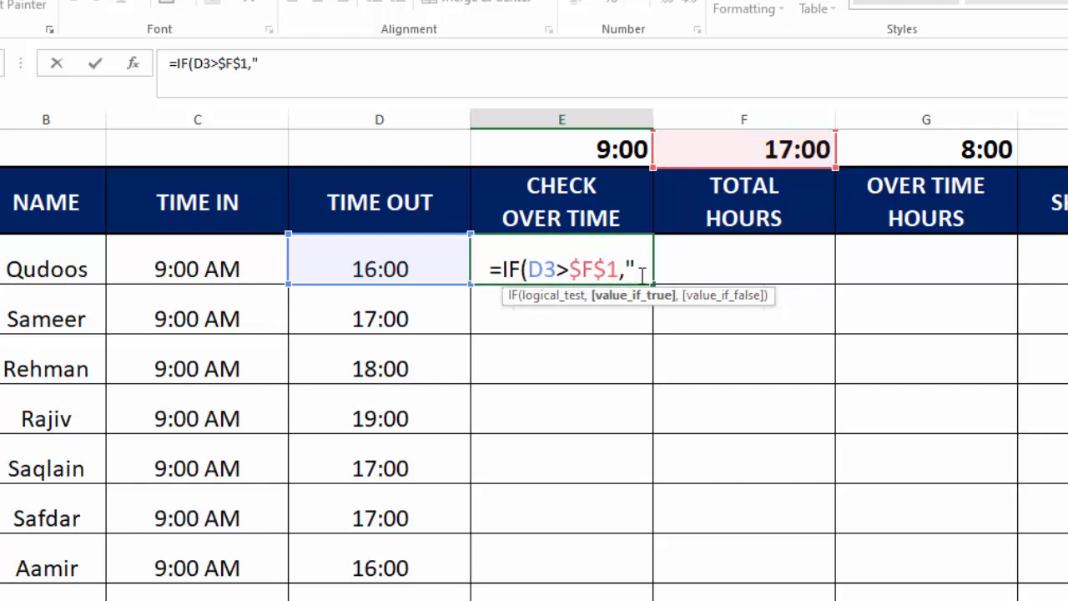
{"action": "type", "text": "OT"}
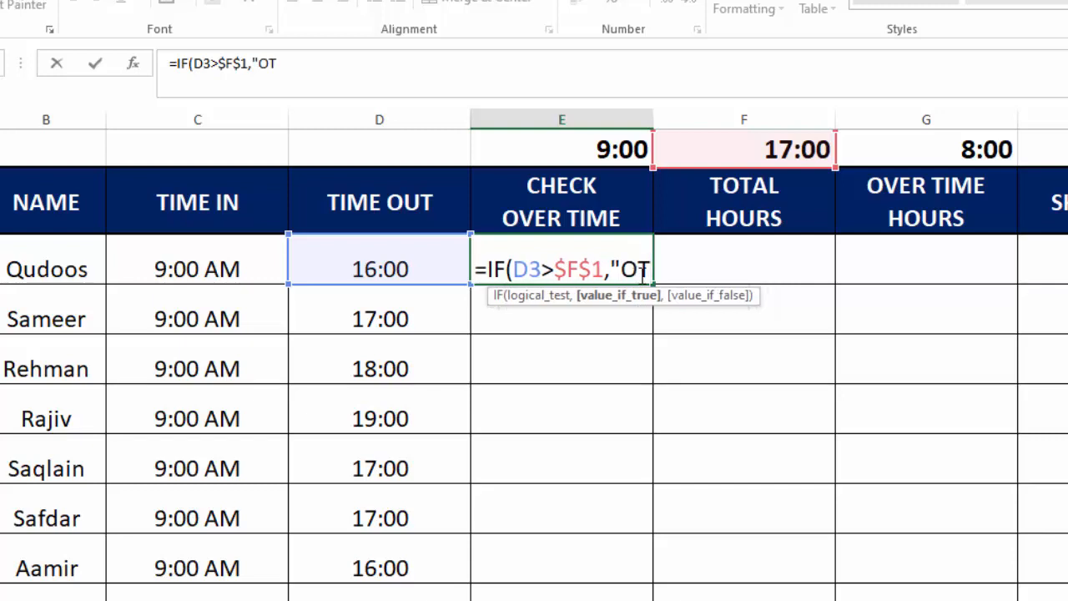
{"action": "type", "text": "\","}
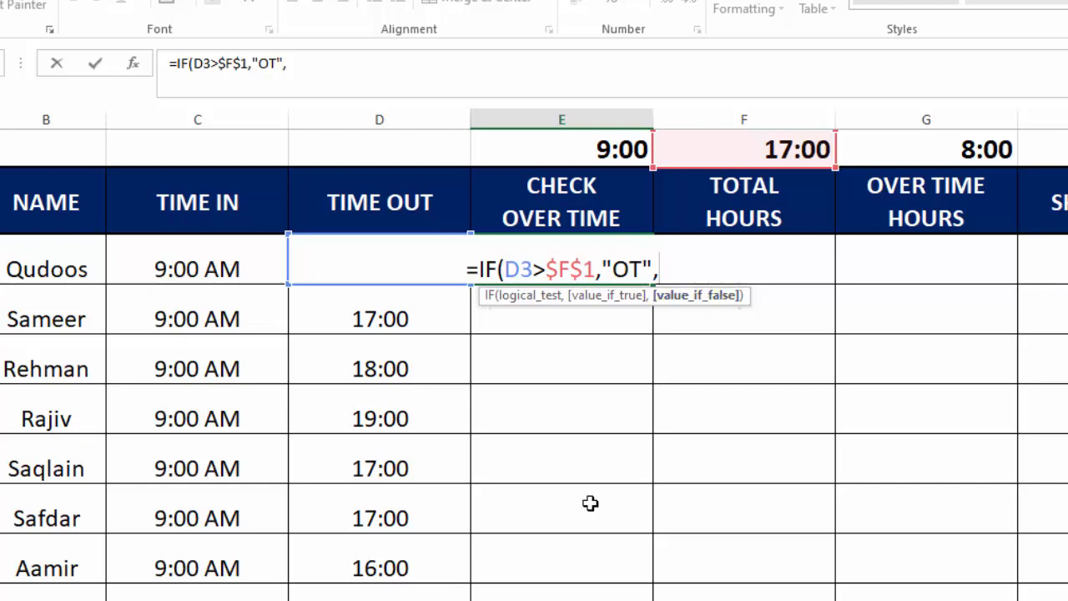
{"action": "type", "text": "\""}
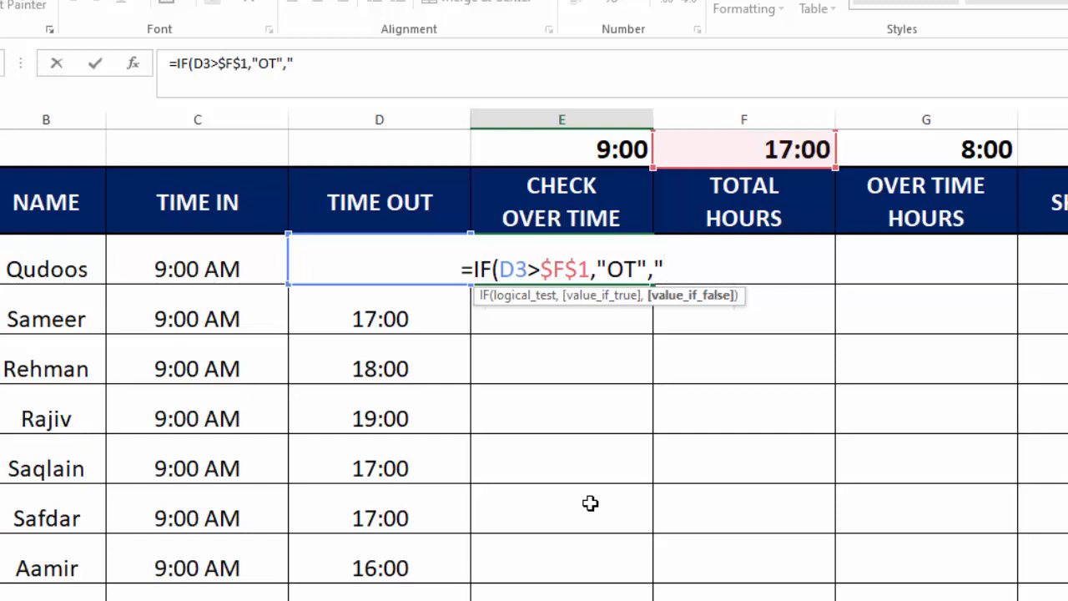
{"action": "type", "text": "NO"}
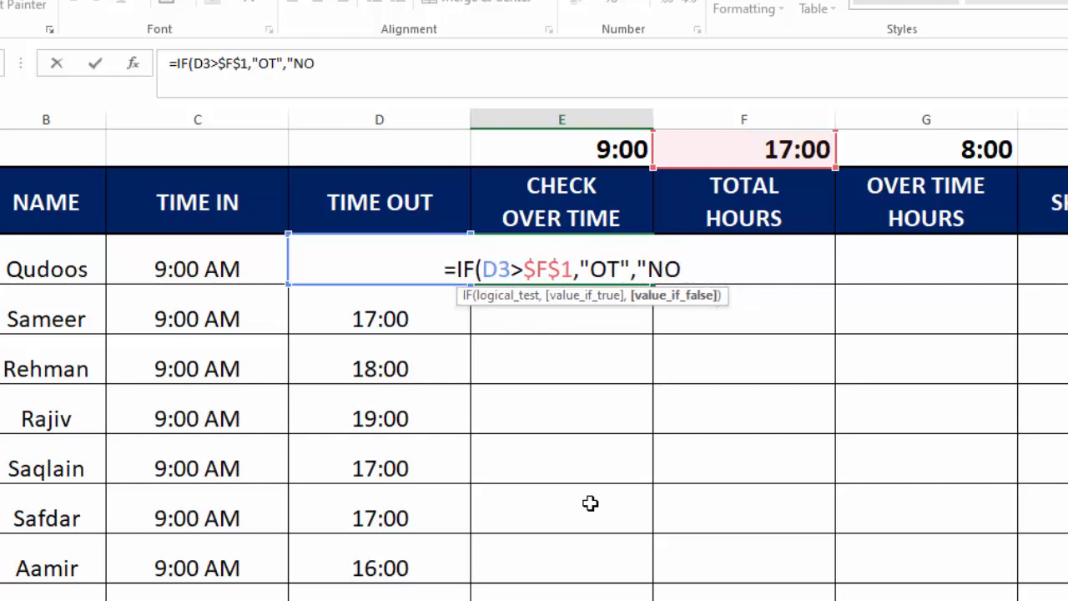
{"action": "key", "text": "BackSpace"}
{"action": "type", "text": "o OT\""}
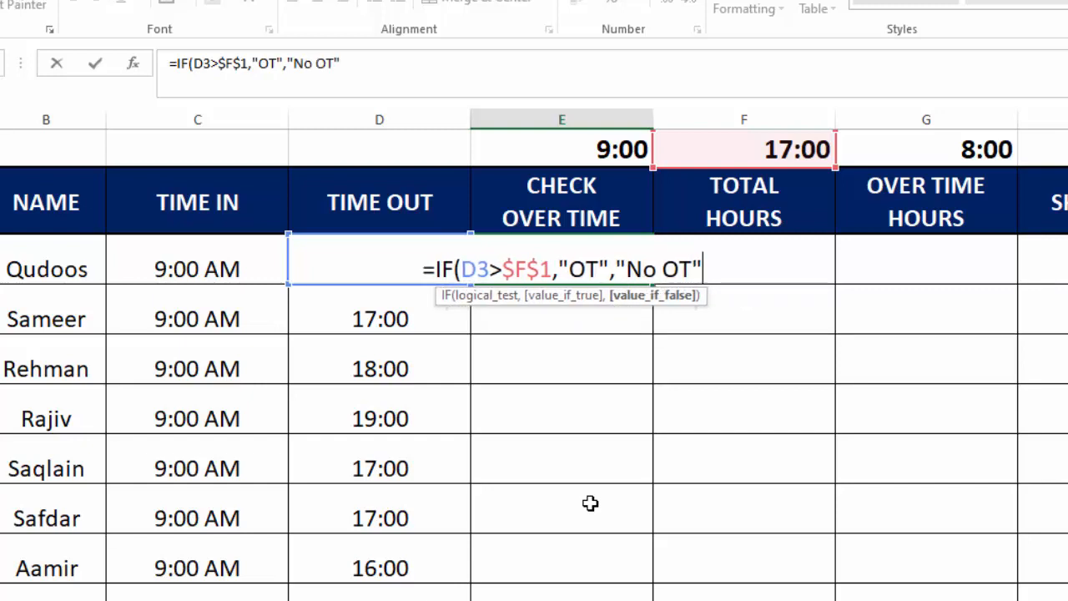
{"action": "type", "text": ")"}
{"action": "key", "text": "Return"}
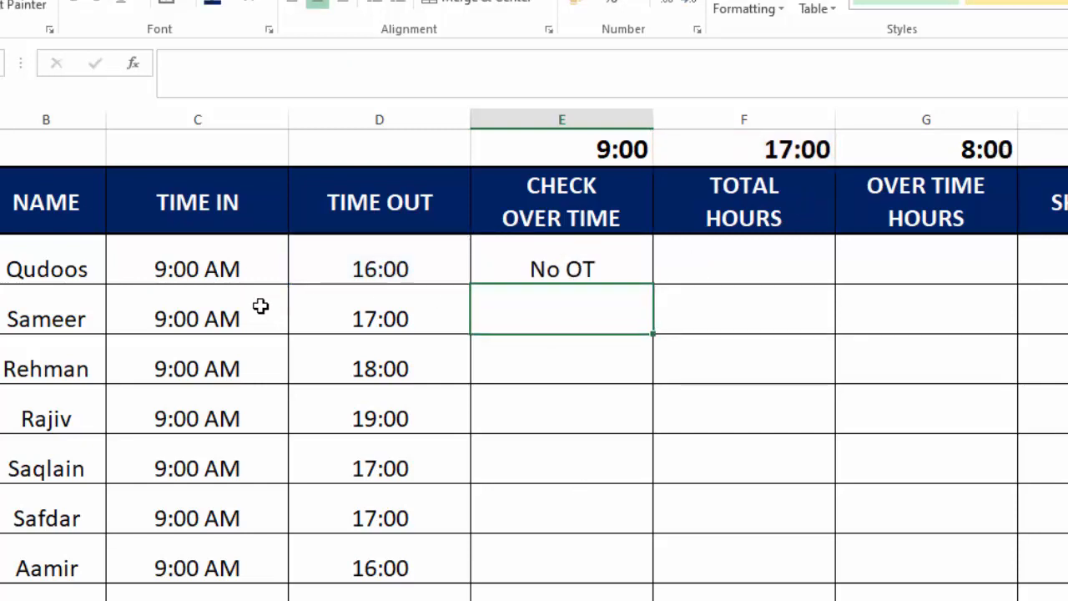
Fill the E3 formula down the CHECK OVER TIME column for all employees
{"action": "left_click", "coordinate": [509, 265]}
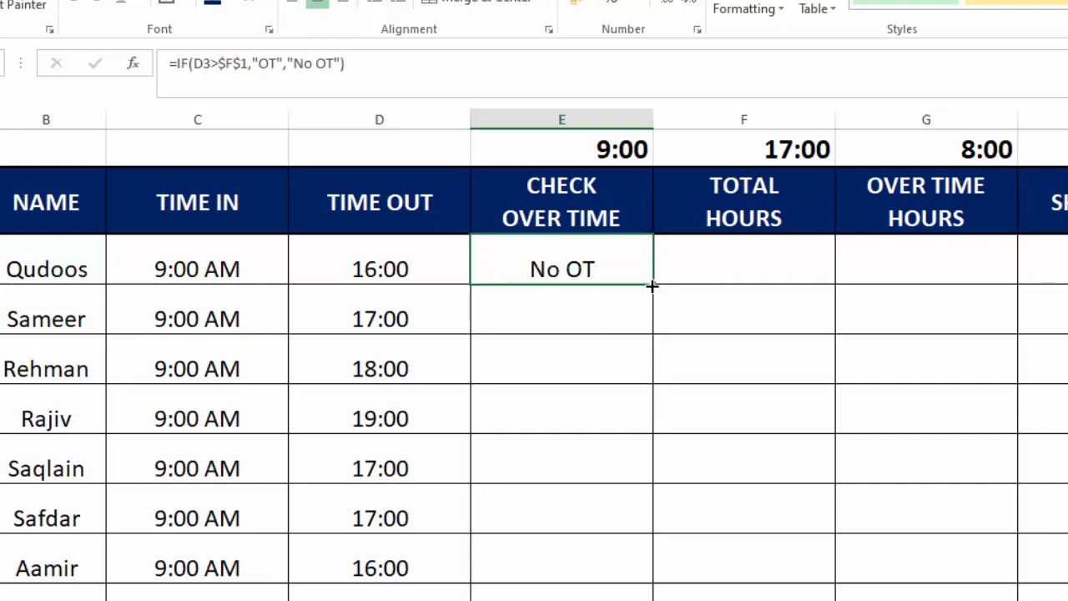
{"action": "double_click", "coordinate": [651, 285]}
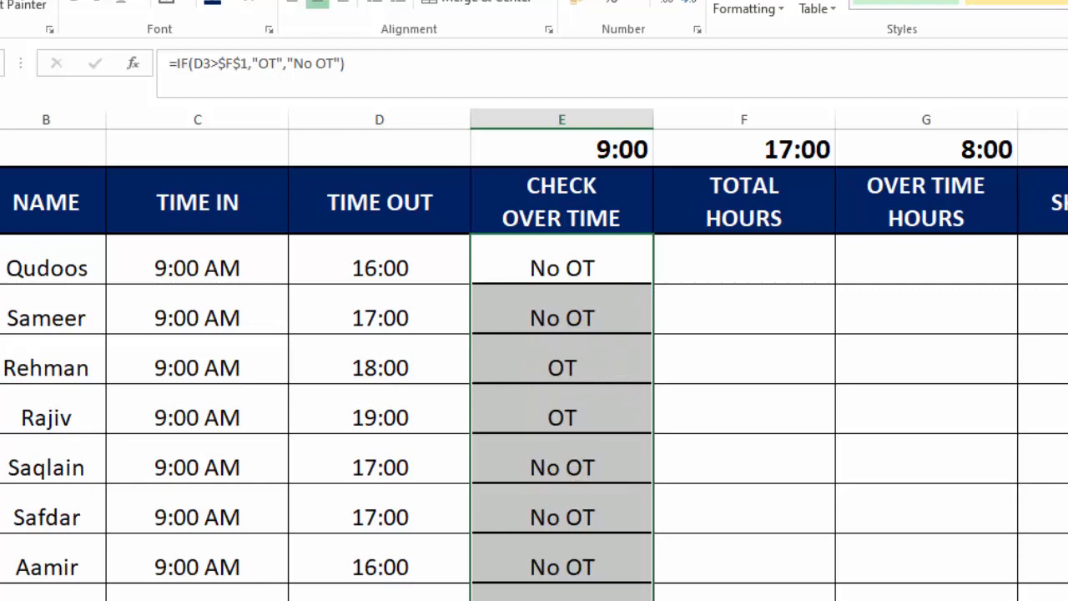
{"action": "scroll", "coordinate": [621, 584], "scroll_direction": "down", "scroll_amount": 1}
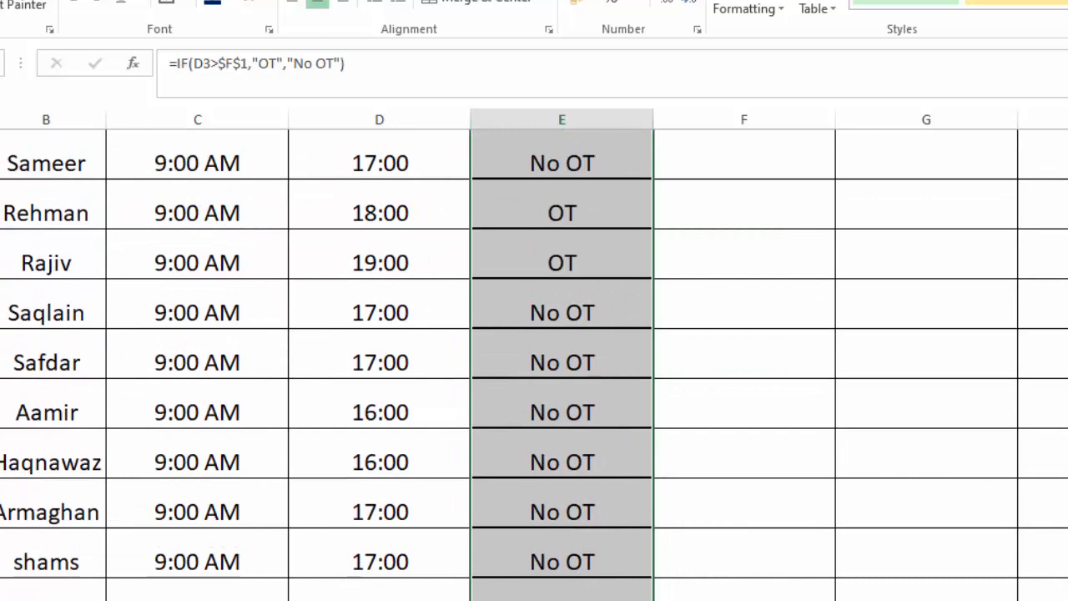
{"action": "scroll", "coordinate": [467, 264], "scroll_direction": "up", "scroll_amount": 1}
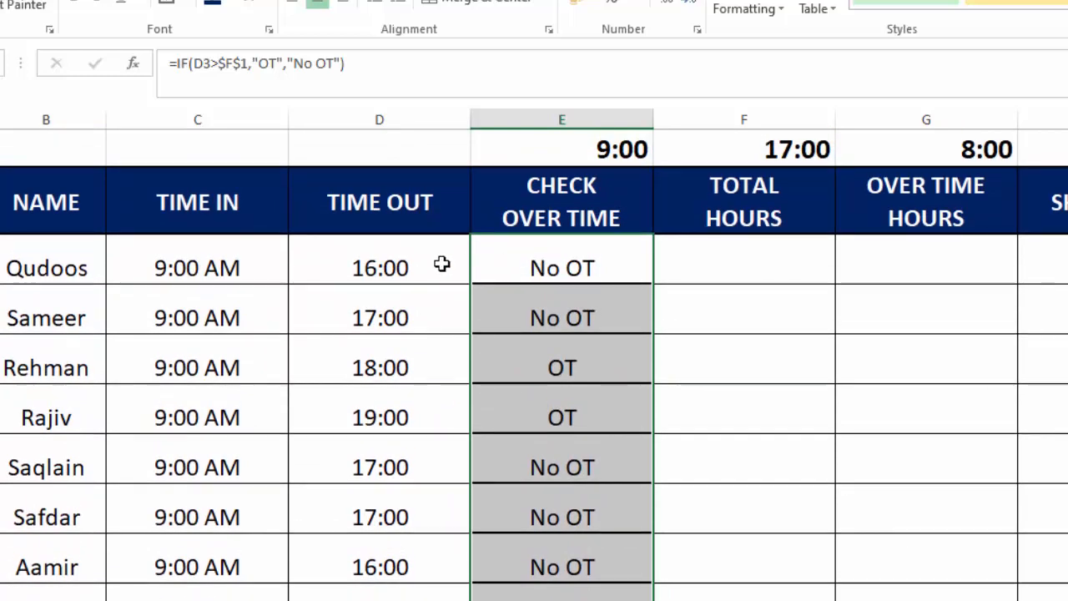
Format the TIME OUT values for all employees with the 1:30 PM time type
{"action": "left_click_drag", "start_coordinate": [441, 264], "coordinate": [424, 599]}
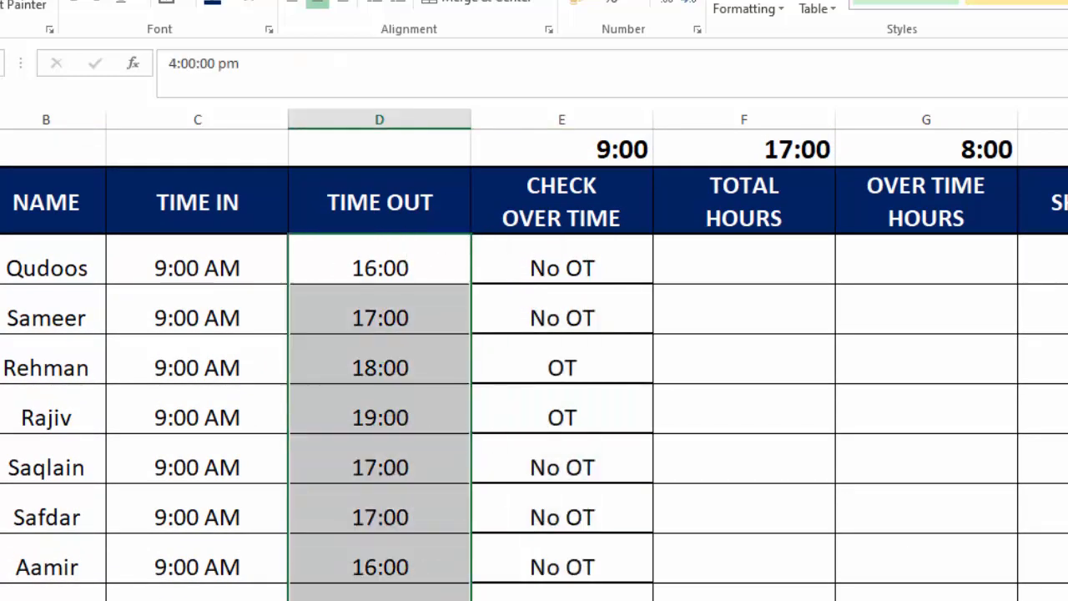
{"action": "key", "text": "ctrl+1"}
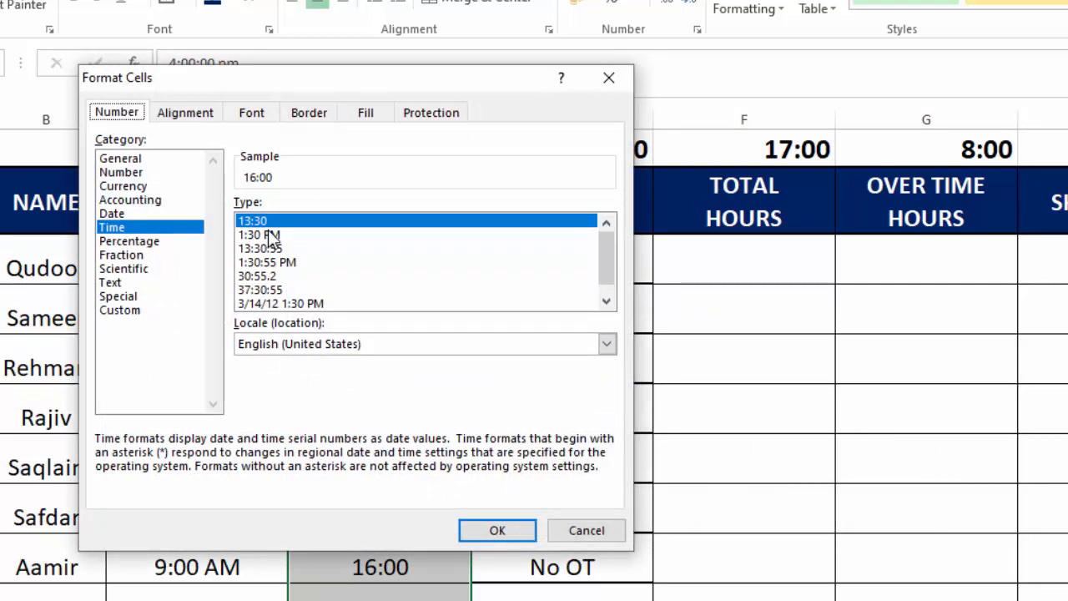
{"action": "left_click", "coordinate": [272, 236]}
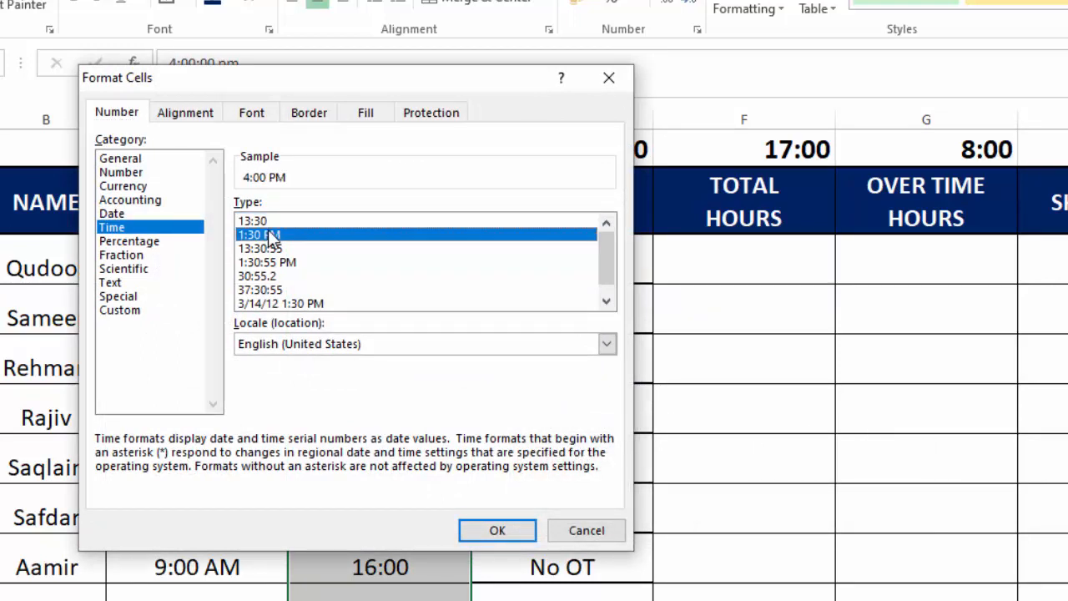
{"action": "left_click", "coordinate": [497, 530]}
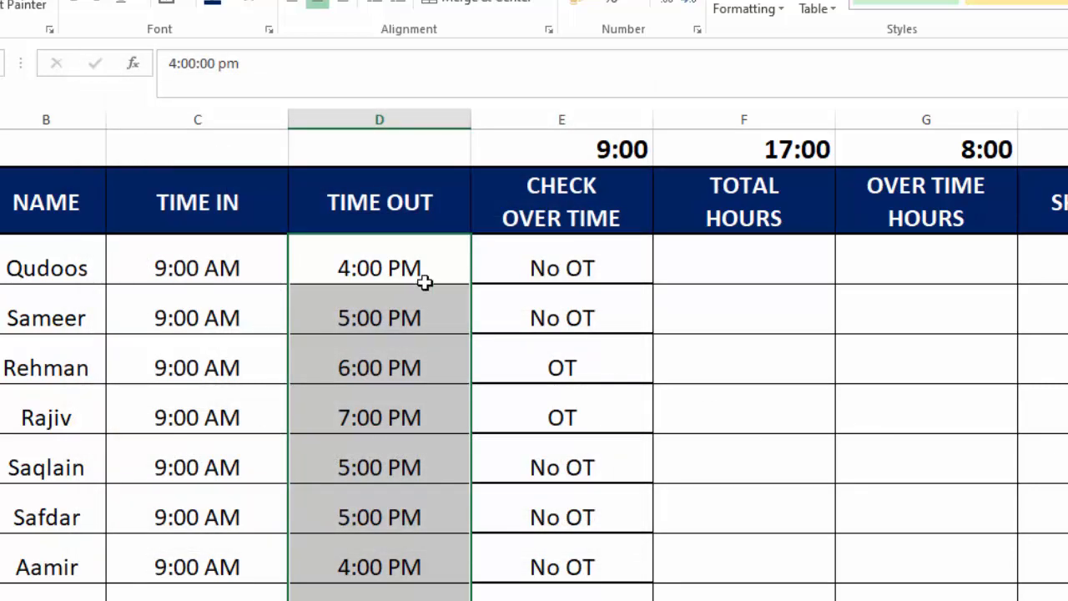
Calculate total hours in F3 with the formula =D3-C3 and fill it down the TOTAL HOURS column
{"action": "left_click", "coordinate": [741, 255]}
{"action": "type", "text": "="}
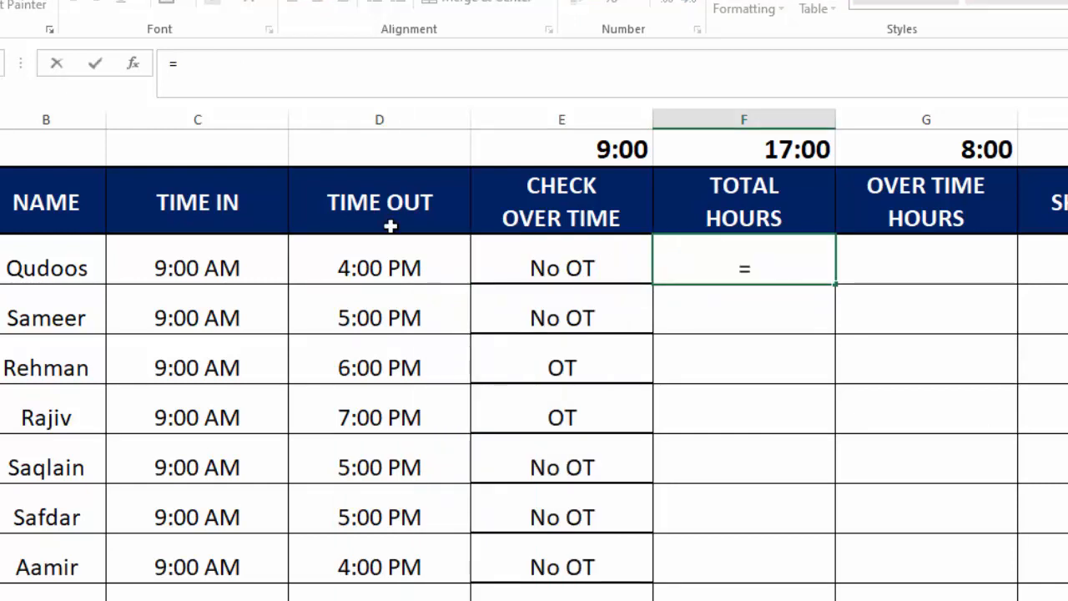
{"action": "left_click", "coordinate": [371, 266]}
{"action": "type", "text": "-"}
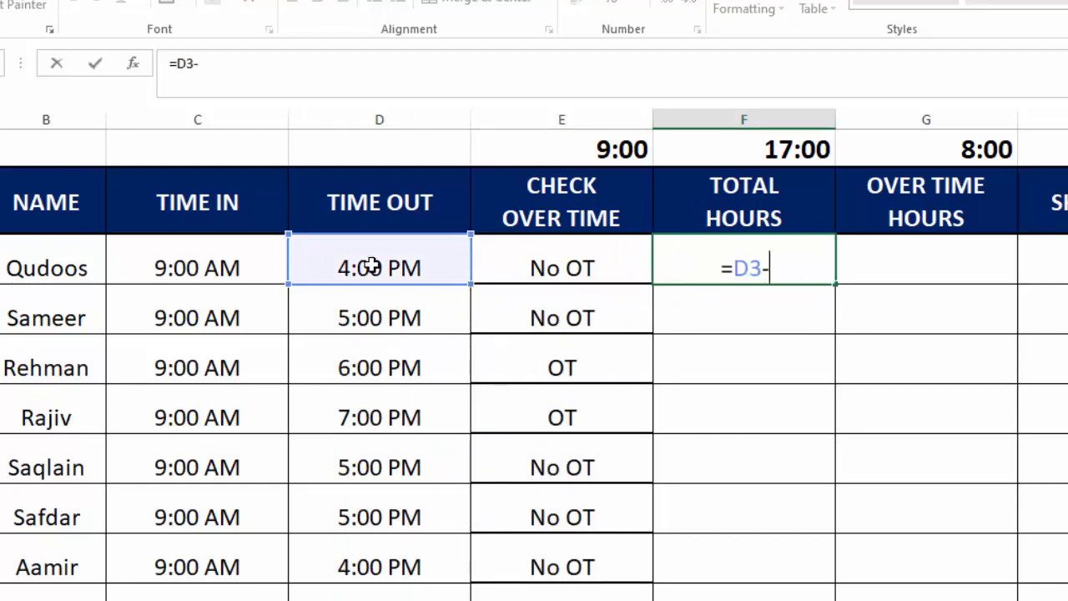
{"action": "left_click", "coordinate": [230, 269]}
{"action": "key", "text": "Return"}
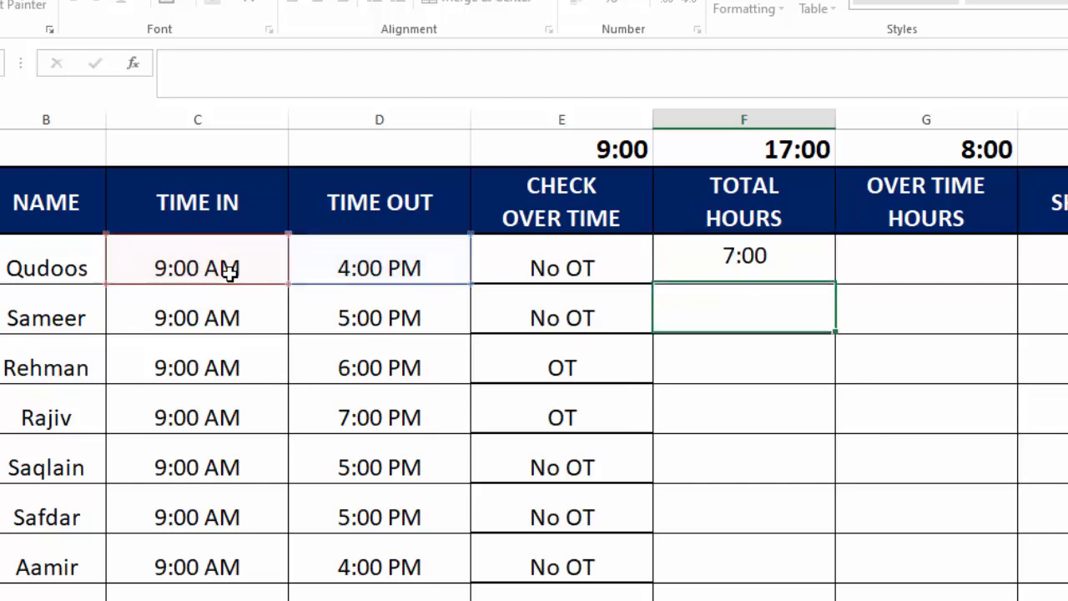
{"action": "left_click", "coordinate": [708, 267]}
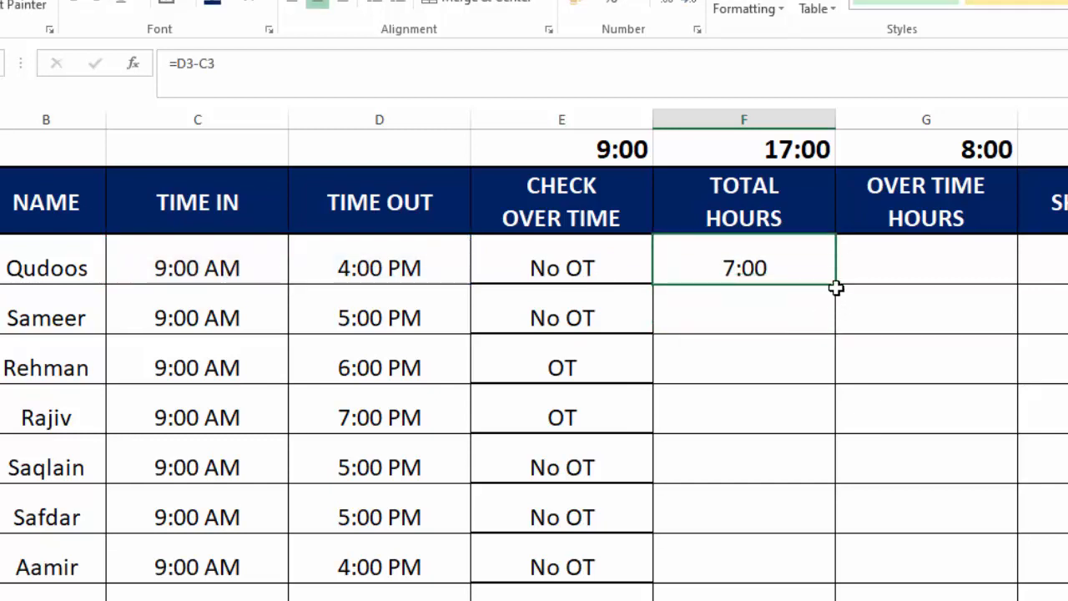
{"action": "double_click", "coordinate": [836, 284]}
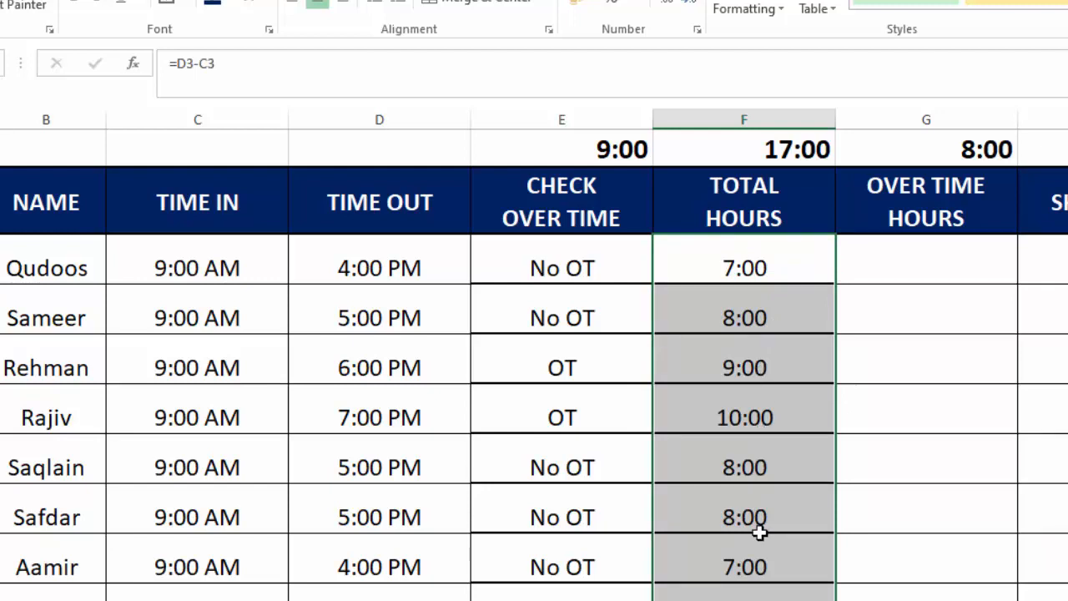
Examine the first employee's TIME IN and TIME OUT cells against the standard start time in E1
{"action": "left_click", "coordinate": [912, 266]}
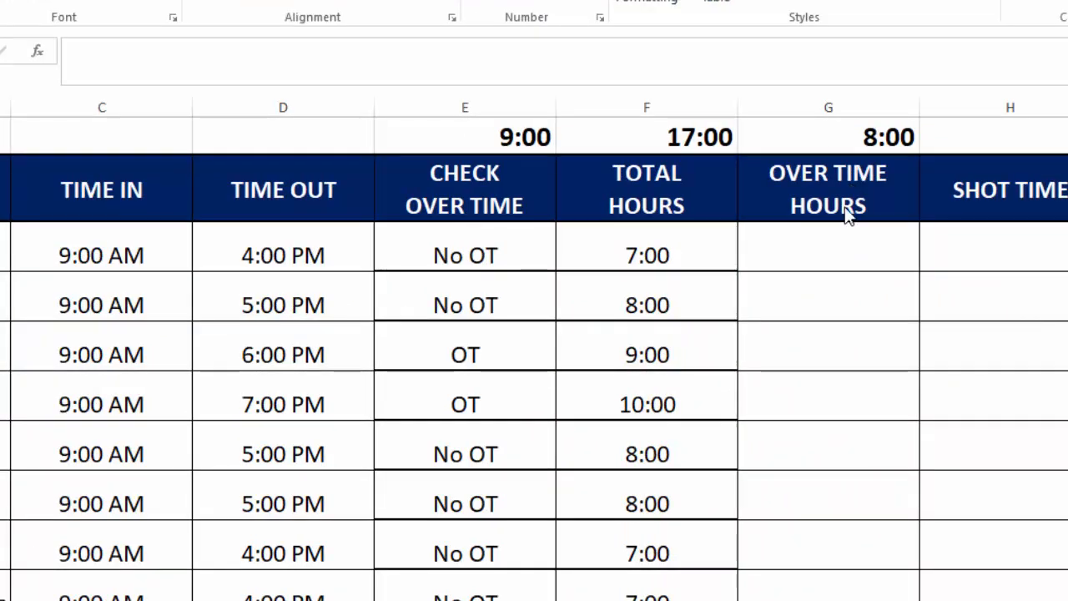
{"action": "left_click", "coordinate": [936, 262]}
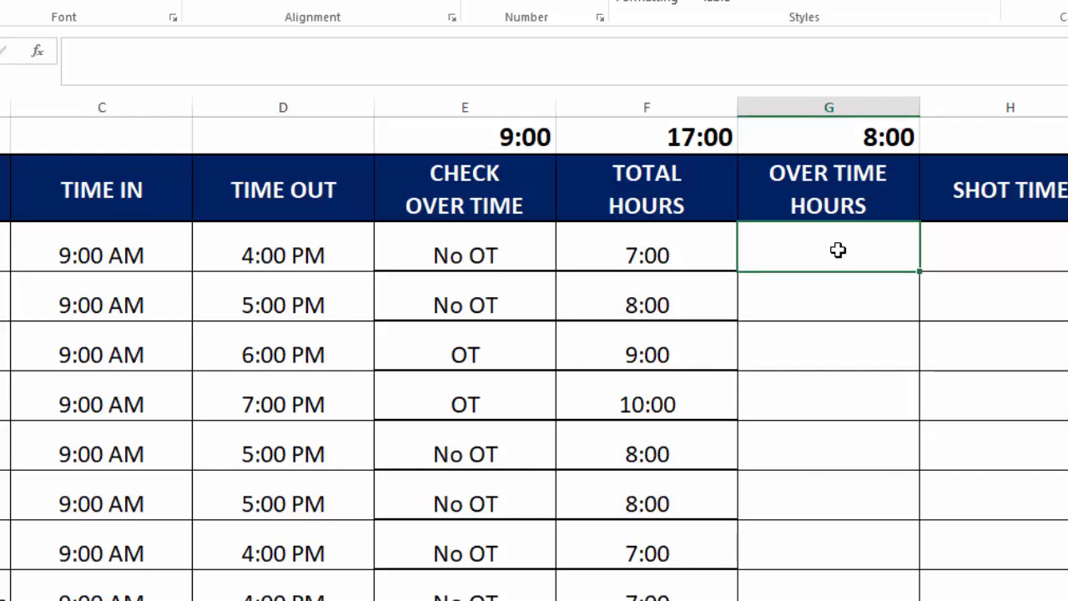
{"action": "left_click", "coordinate": [89, 254]}
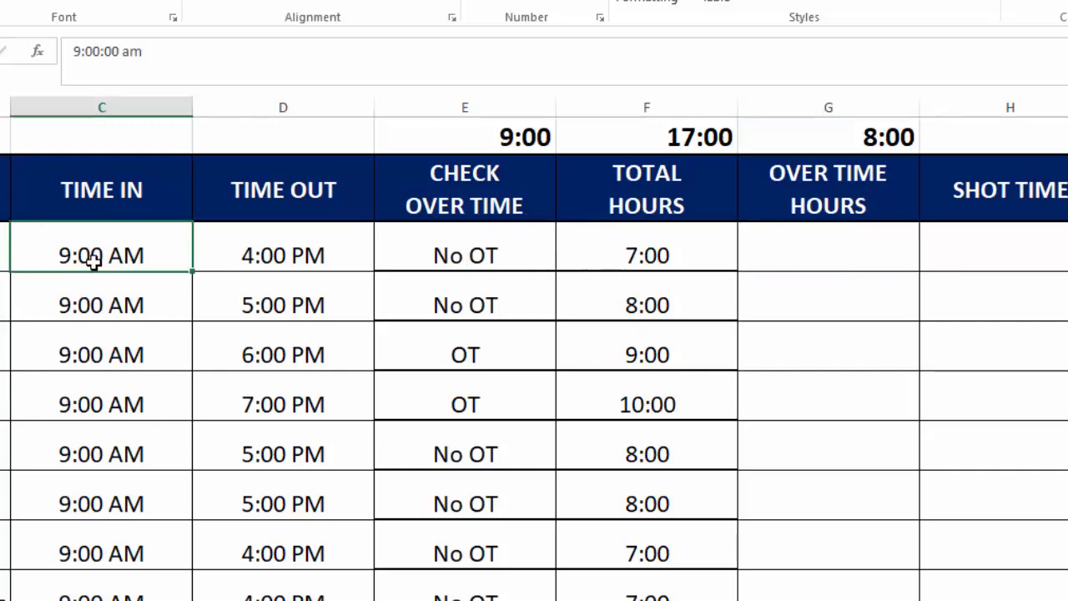
{"action": "left_click", "coordinate": [242, 214]}
{"action": "left_click", "coordinate": [517, 139]}
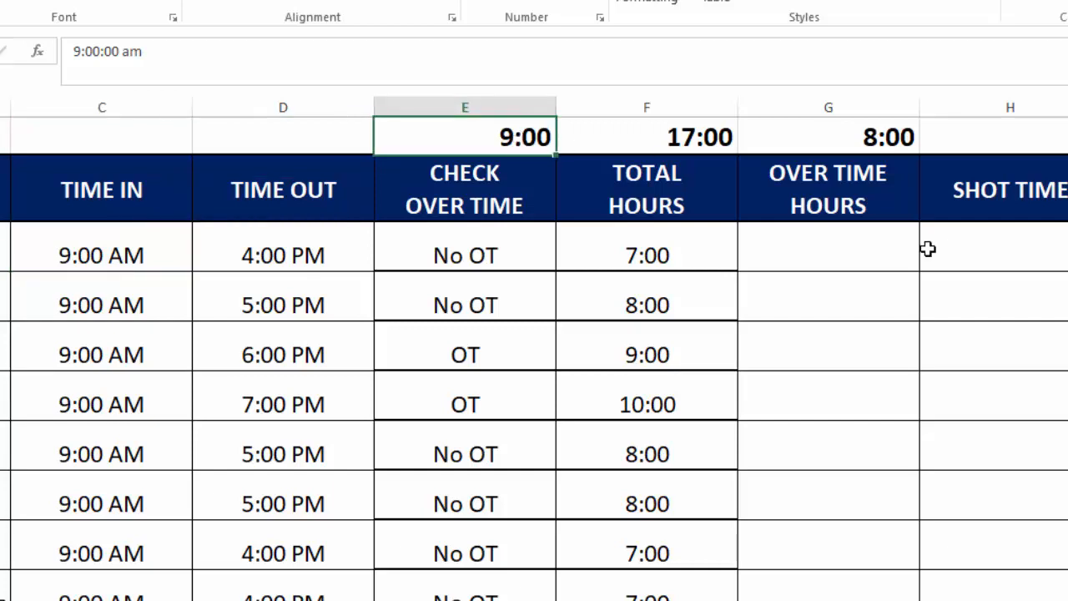
{"action": "left_click", "coordinate": [875, 247]}
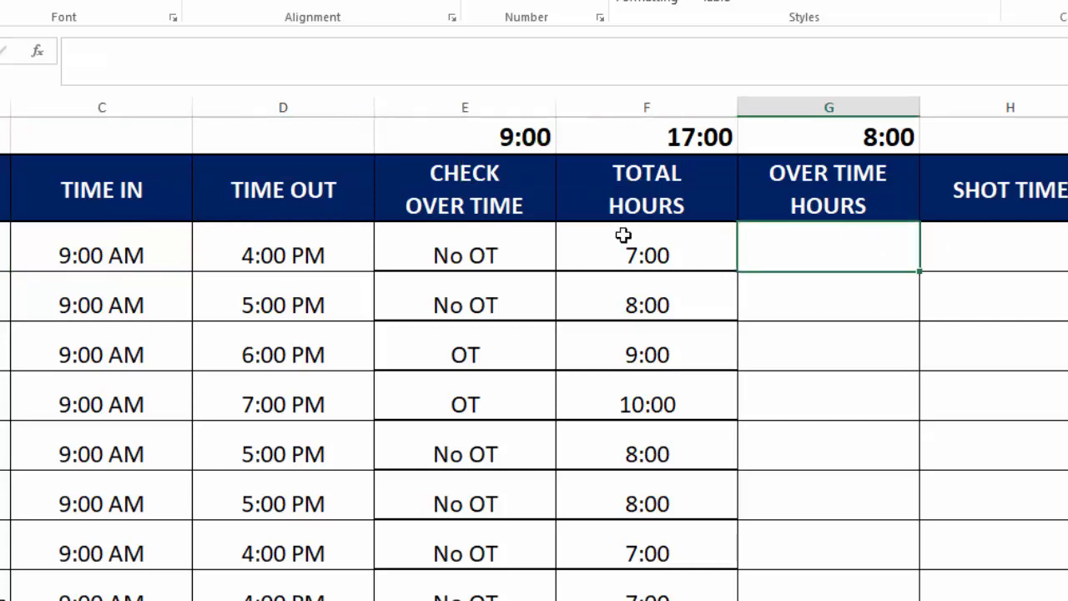
{"action": "left_click", "coordinate": [292, 254]}
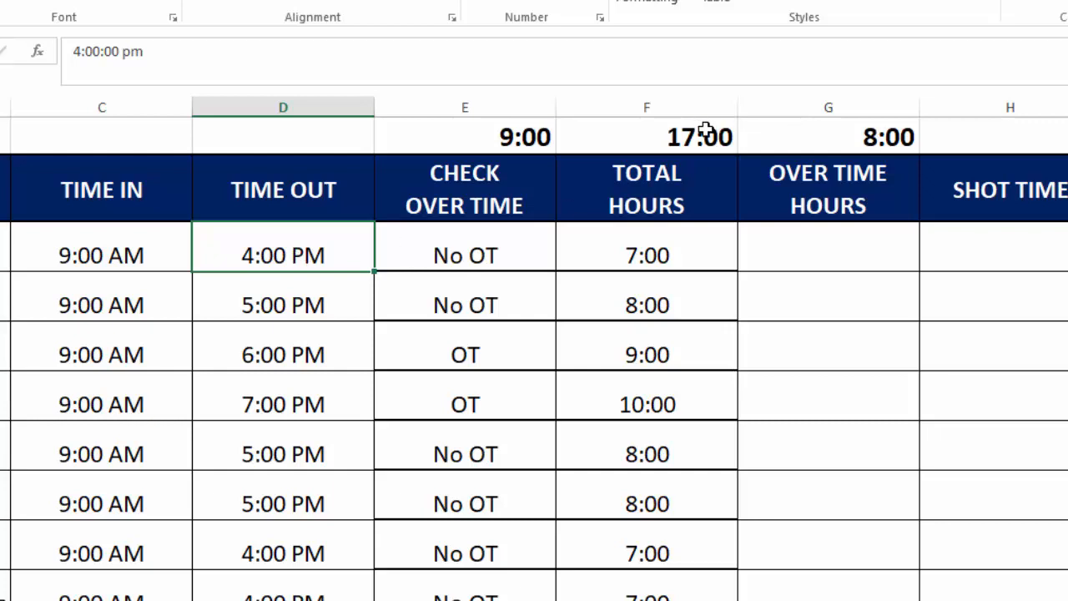
Begin an IF formula with a nested AND in G3, using C3<=$E$1 as the first condition
{"action": "left_click", "coordinate": [824, 263]}
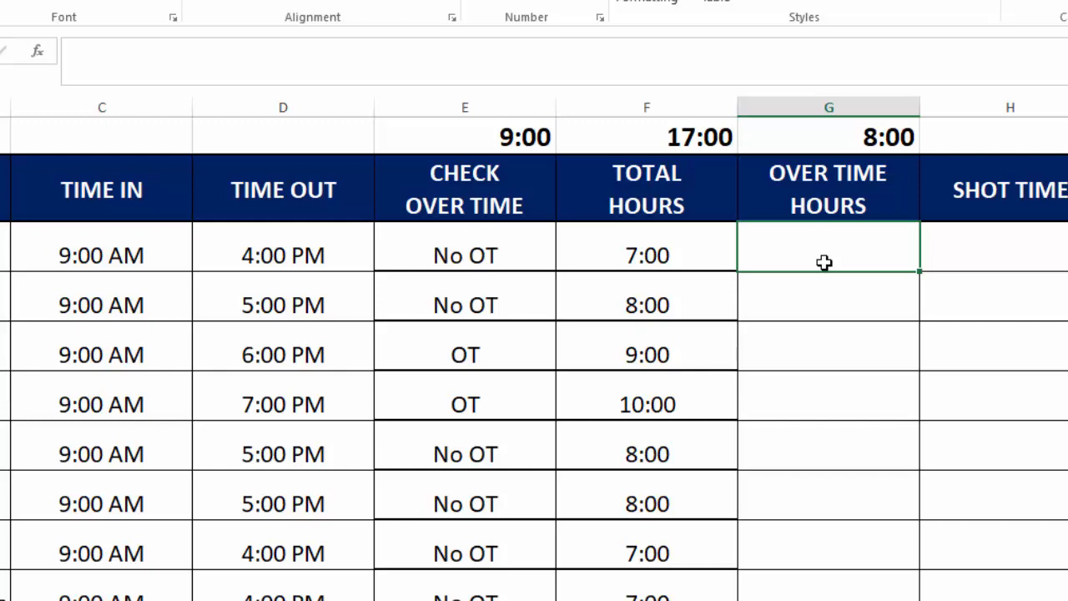
{"action": "type", "text": "=IF("}
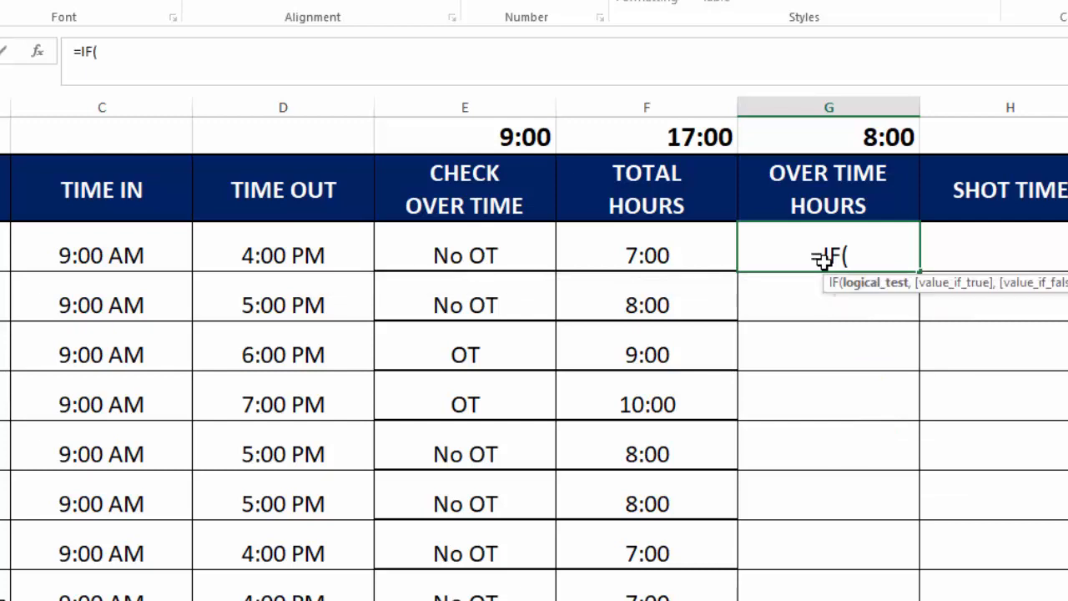
{"action": "type", "text": "AND"}
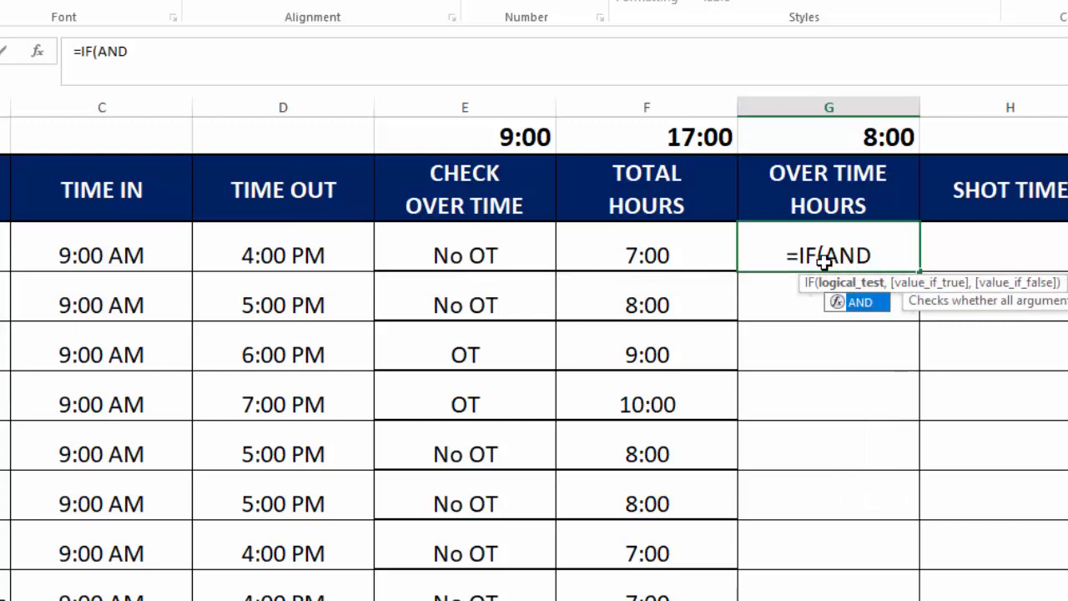
{"action": "type", "text": "("}
{"action": "left_click", "coordinate": [135, 255]}
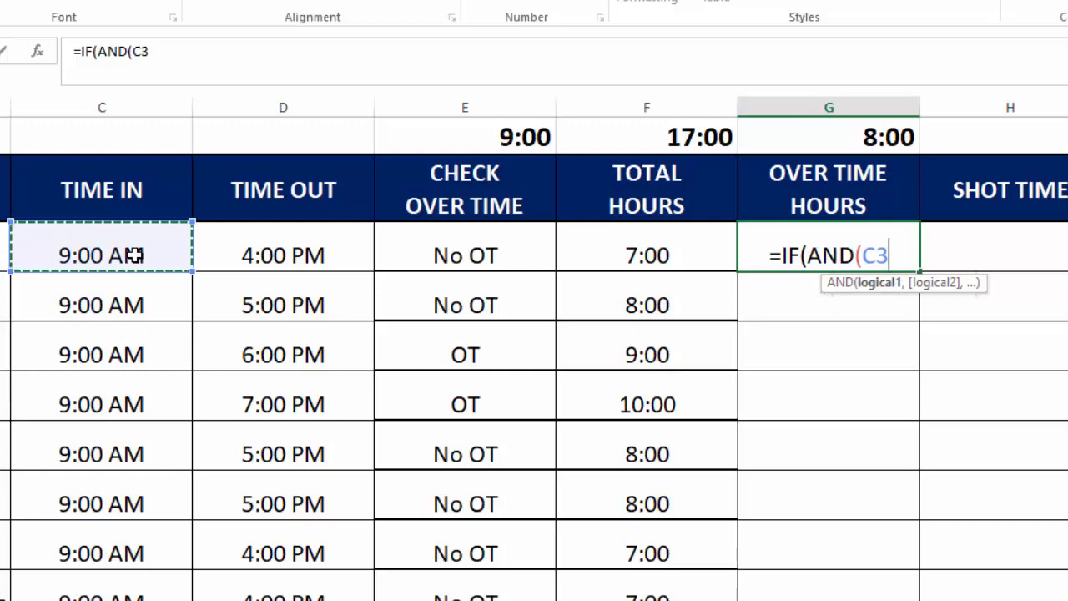
{"action": "type", "text": "<="}
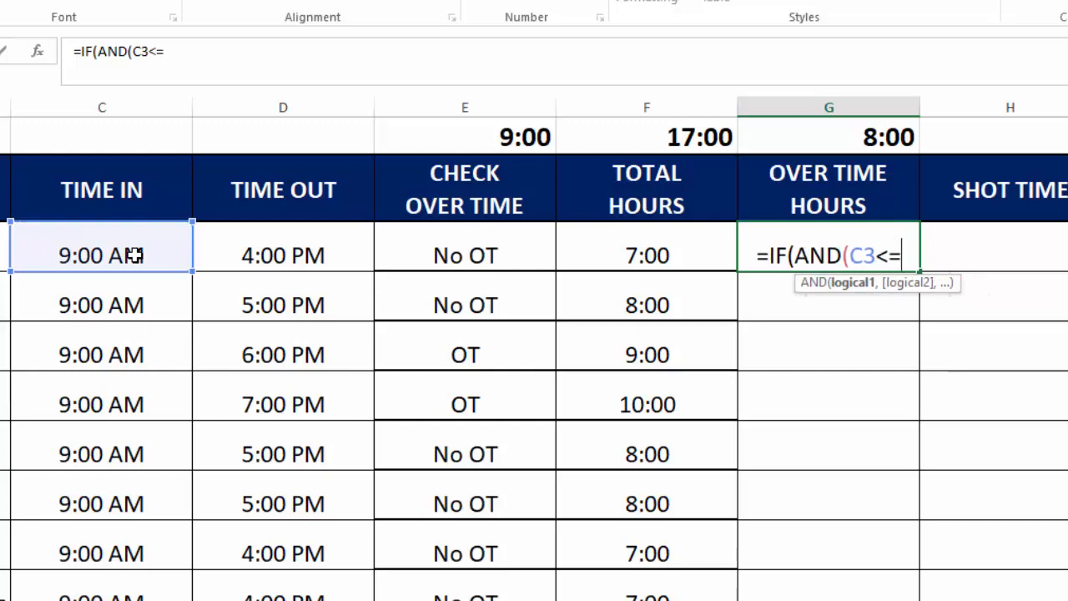
{"action": "left_click", "coordinate": [509, 142]}
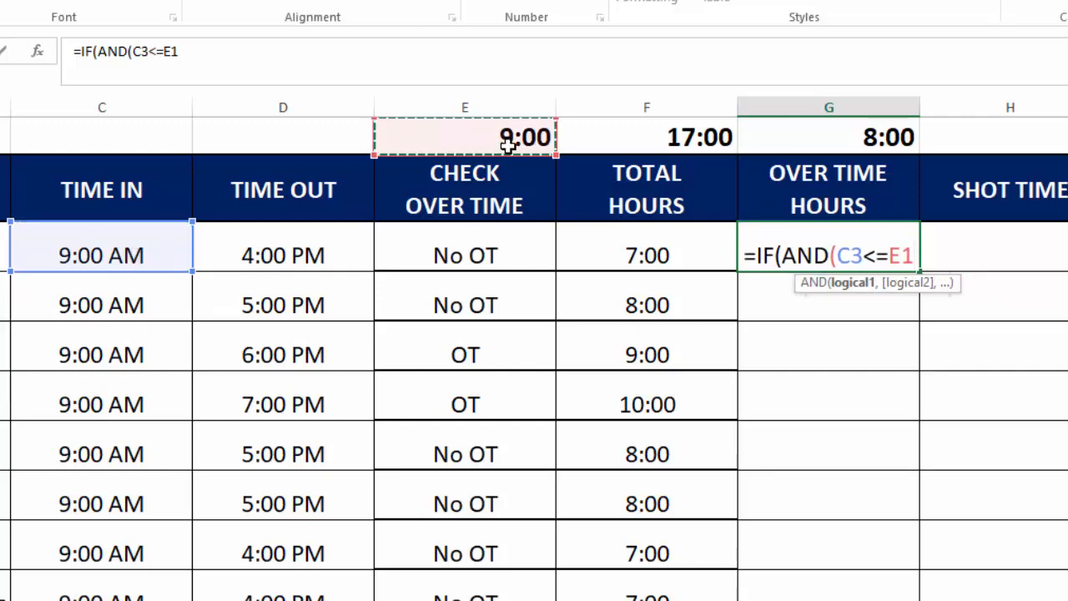
{"action": "key", "text": "F4"}
{"action": "type", "text": ","}
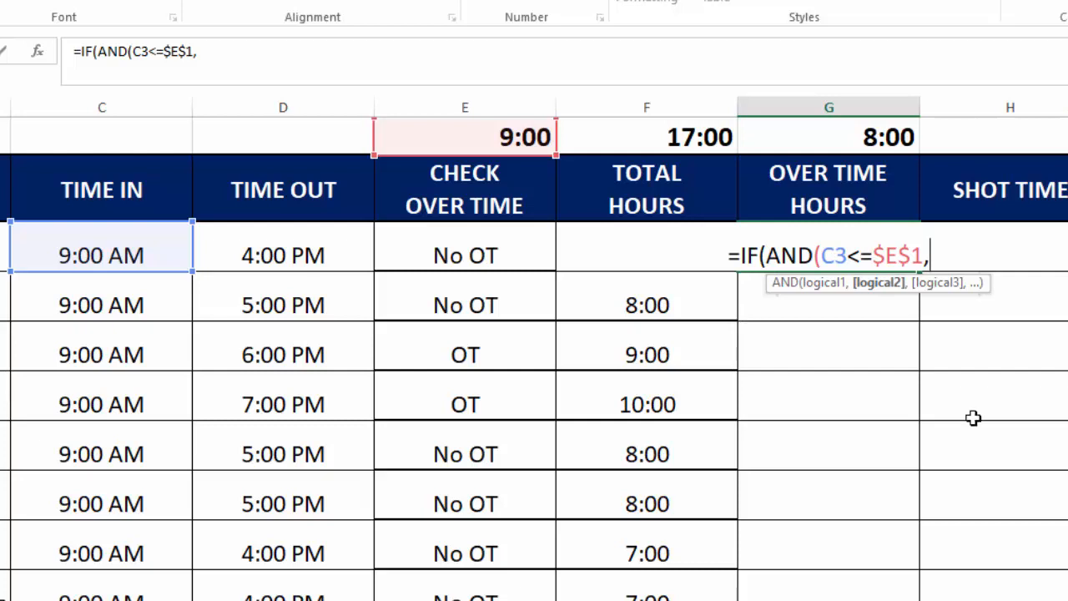
Add D3>$F$1 as the second AND condition in the G3 formula and close the AND test
{"action": "left_click", "coordinate": [293, 249]}
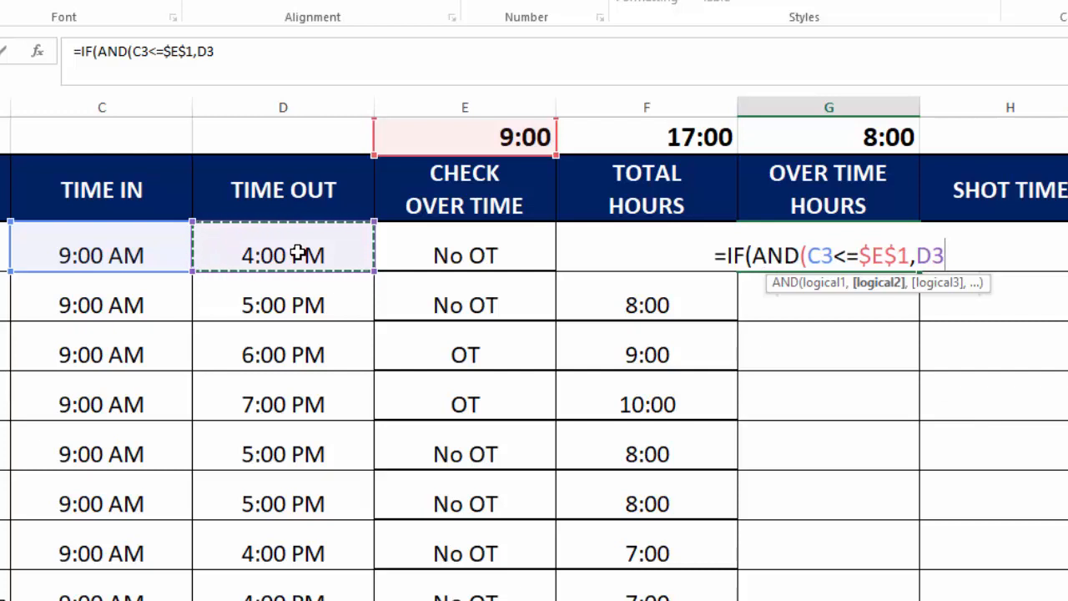
{"action": "type", "text": ">"}
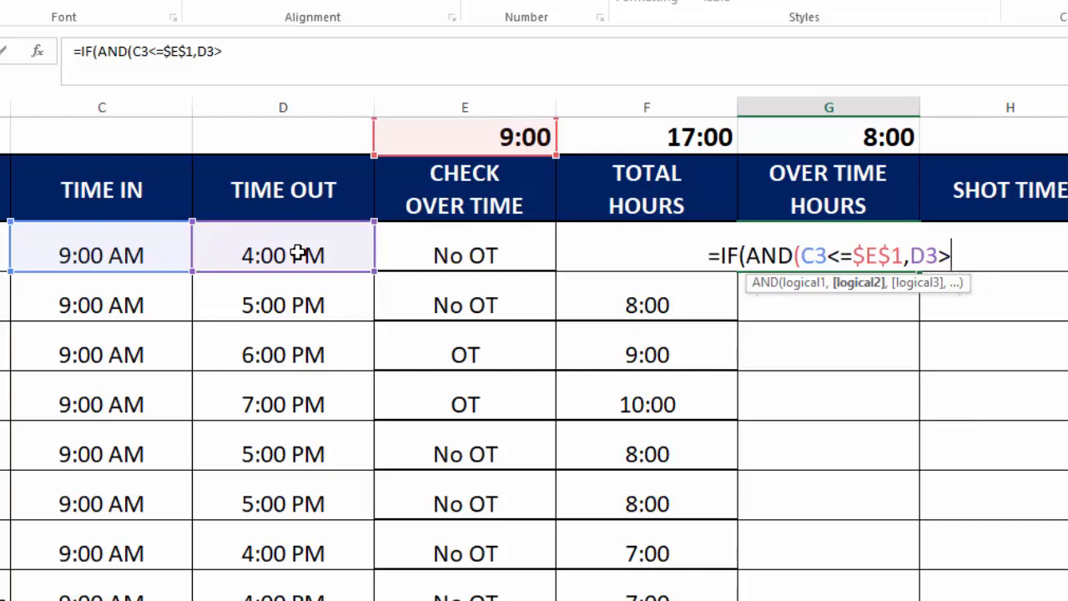
{"action": "left_click", "coordinate": [676, 136]}
{"action": "key", "text": "F4"}
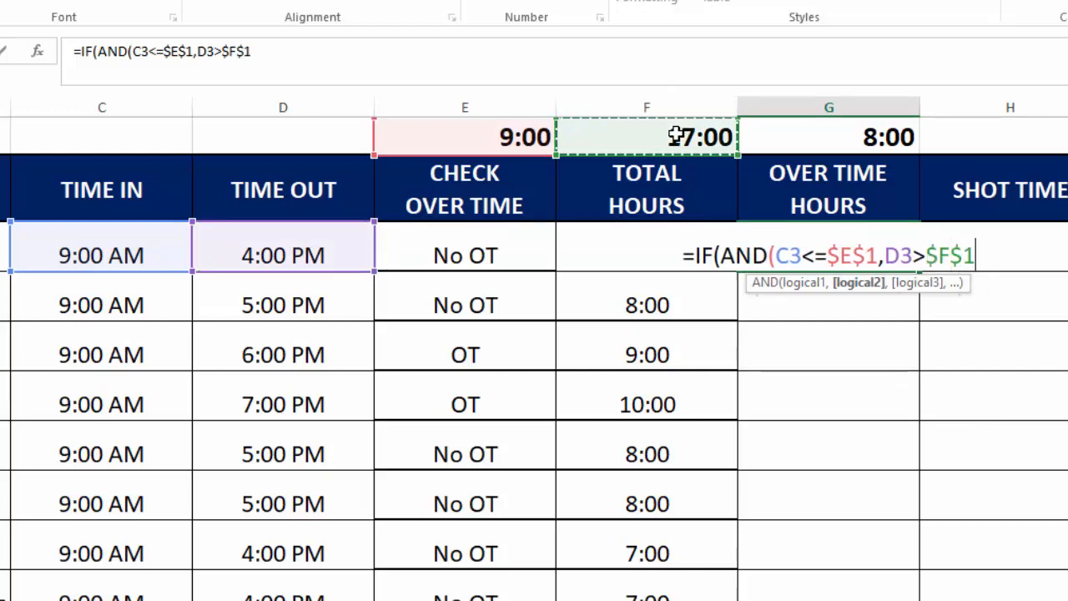
{"action": "type", "text": ")"}
{"action": "key", "text": "BackSpace"}
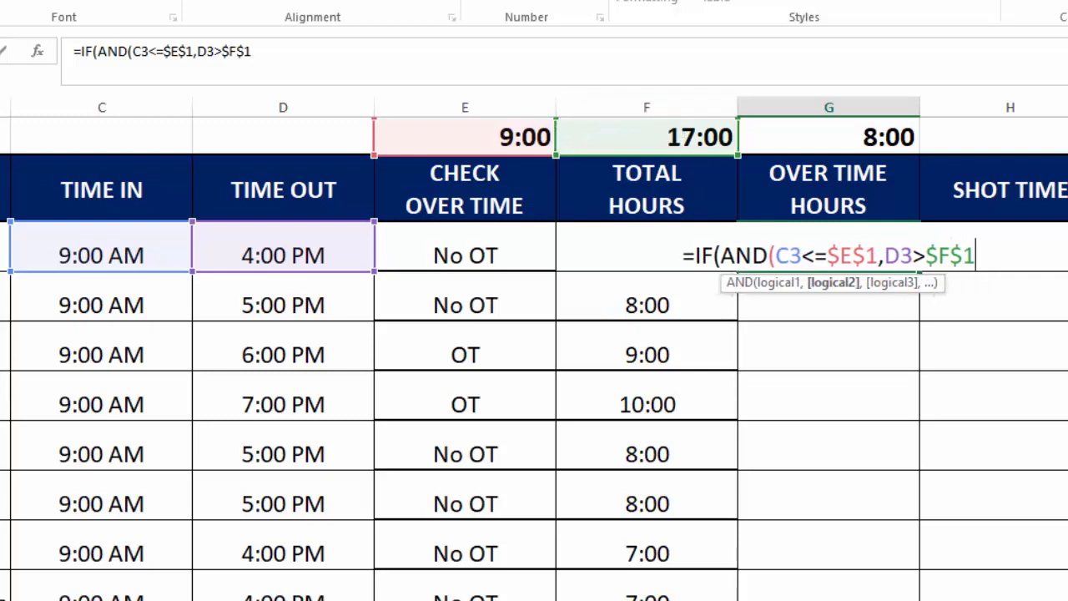
{"action": "type", "text": "),"}
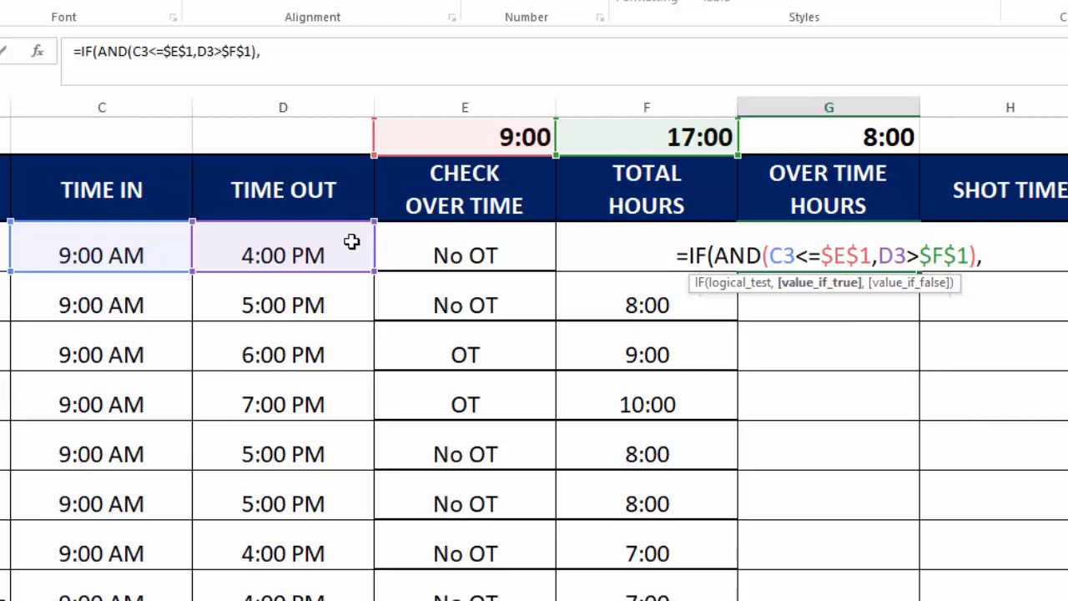
Complete the G3 formula so it returns D3-$F$1 when both conditions are true and 0 otherwise
{"action": "left_click", "coordinate": [307, 255]}
{"action": "type", "text": "-"}
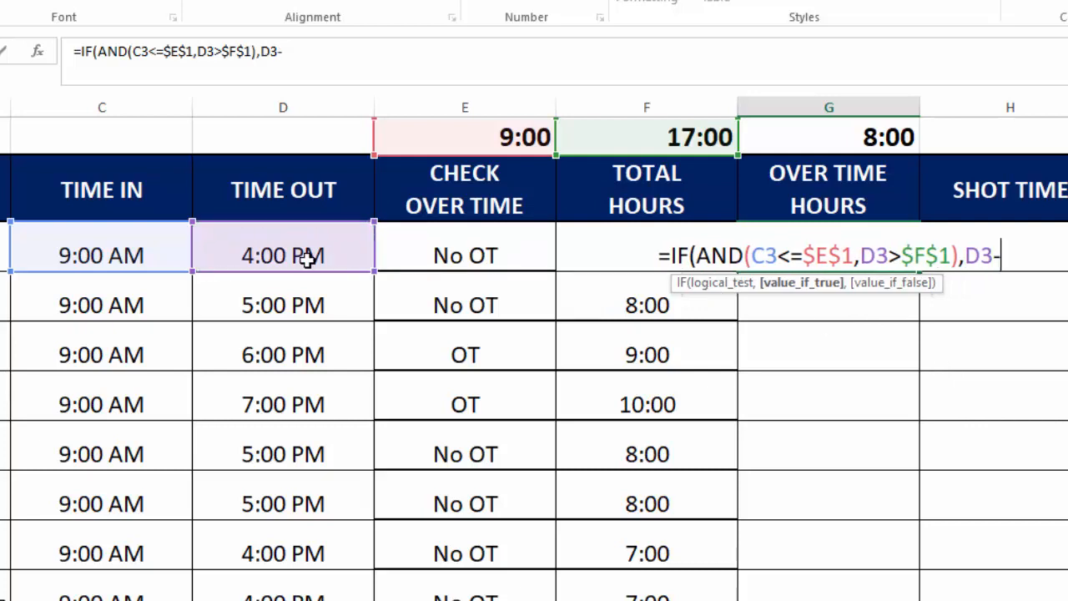
{"action": "left_click", "coordinate": [659, 133]}
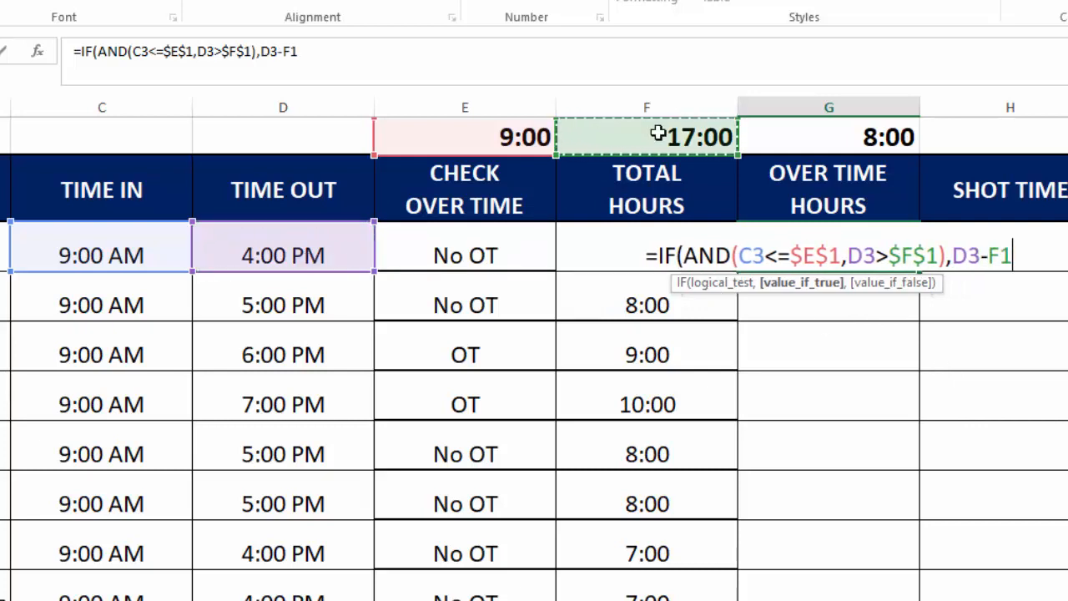
{"action": "key", "text": "F4"}
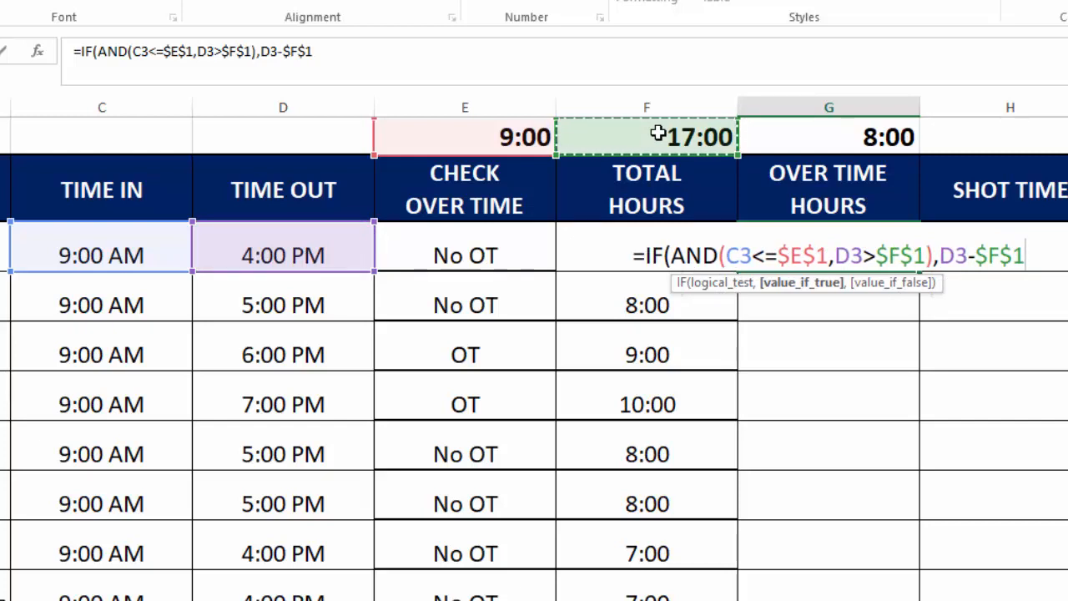
{"action": "type", "text": ","}
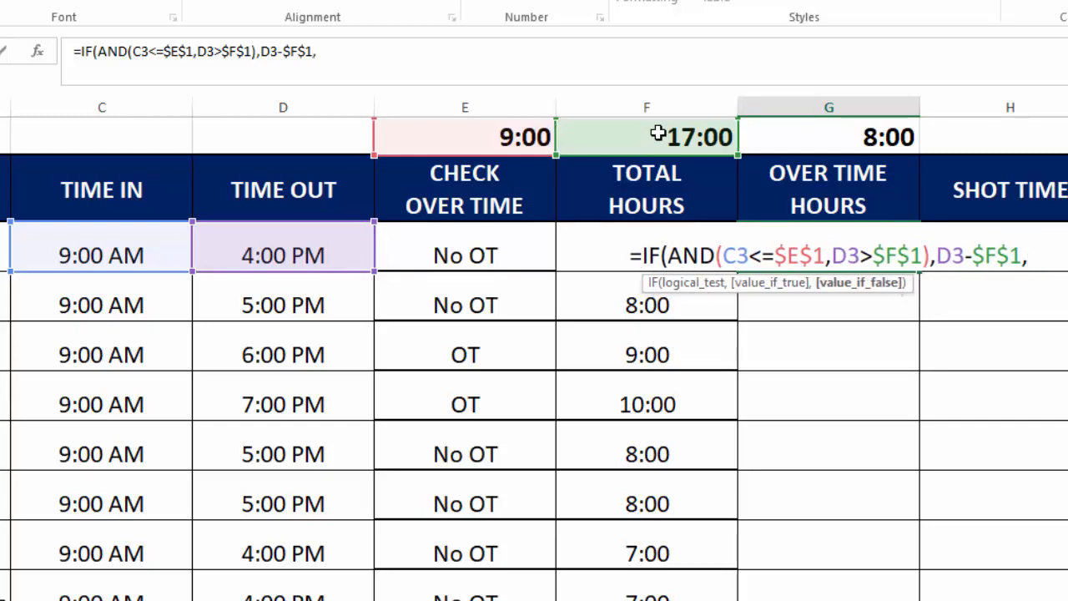
{"action": "type", "text": "\""}
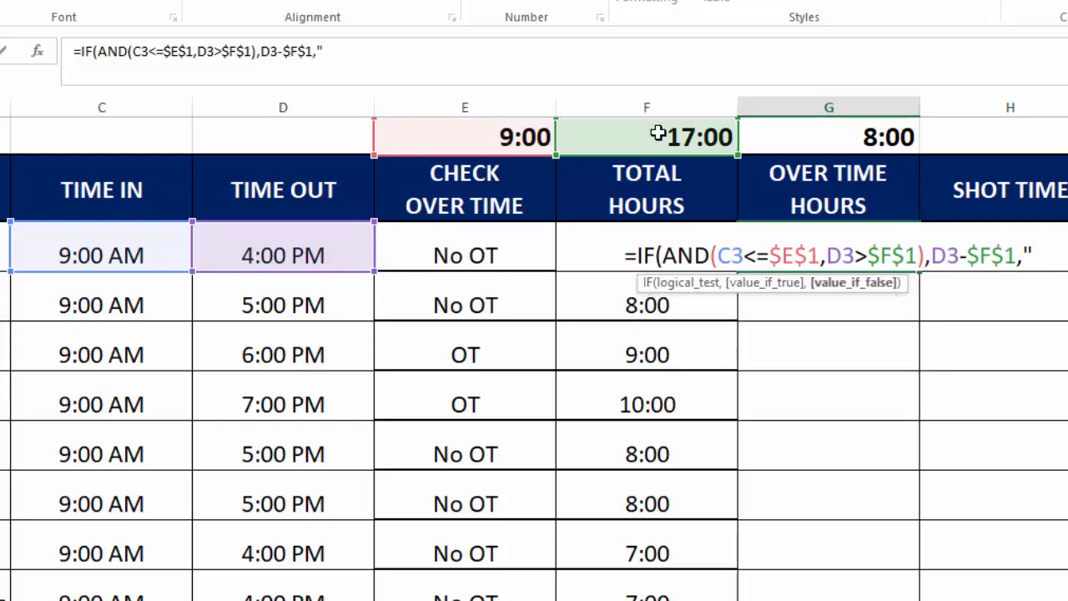
{"action": "key", "text": "BackSpace"}
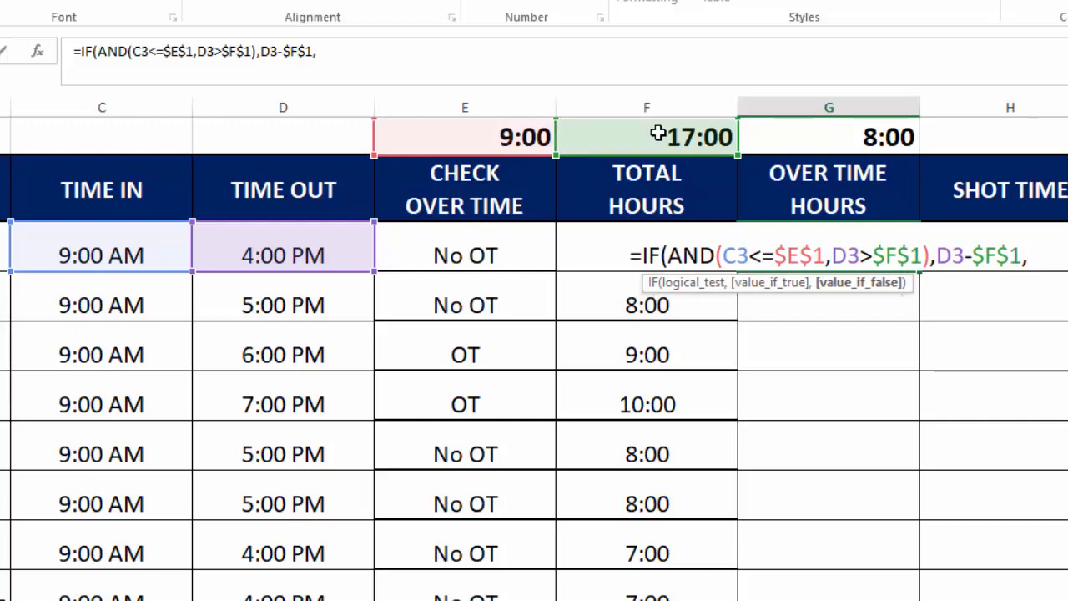
{"action": "type", "text": "0"}
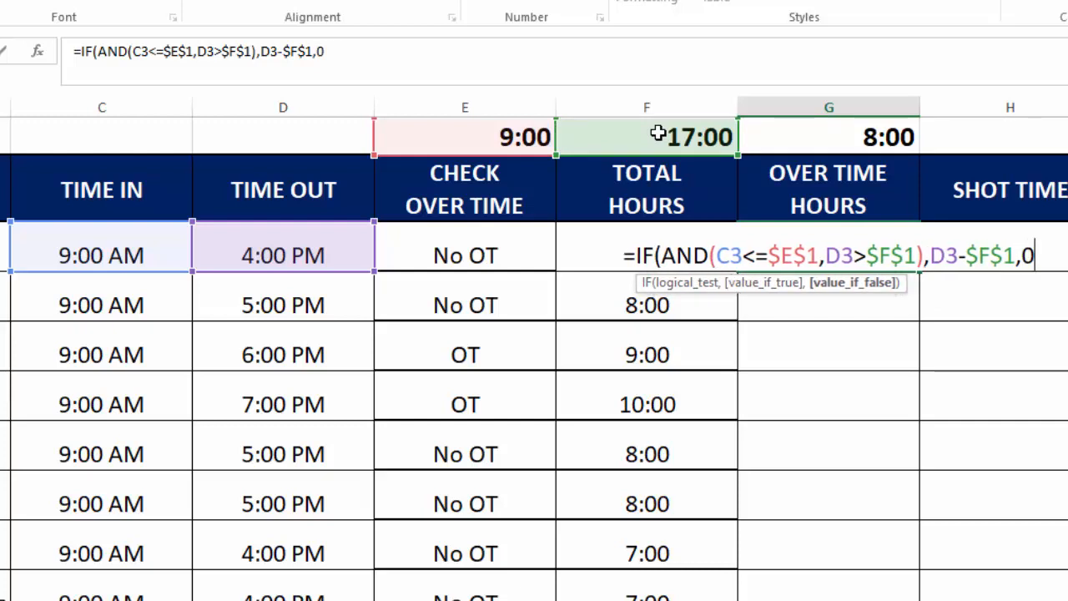
{"action": "type", "text": ")"}
{"action": "key", "text": "Return"}
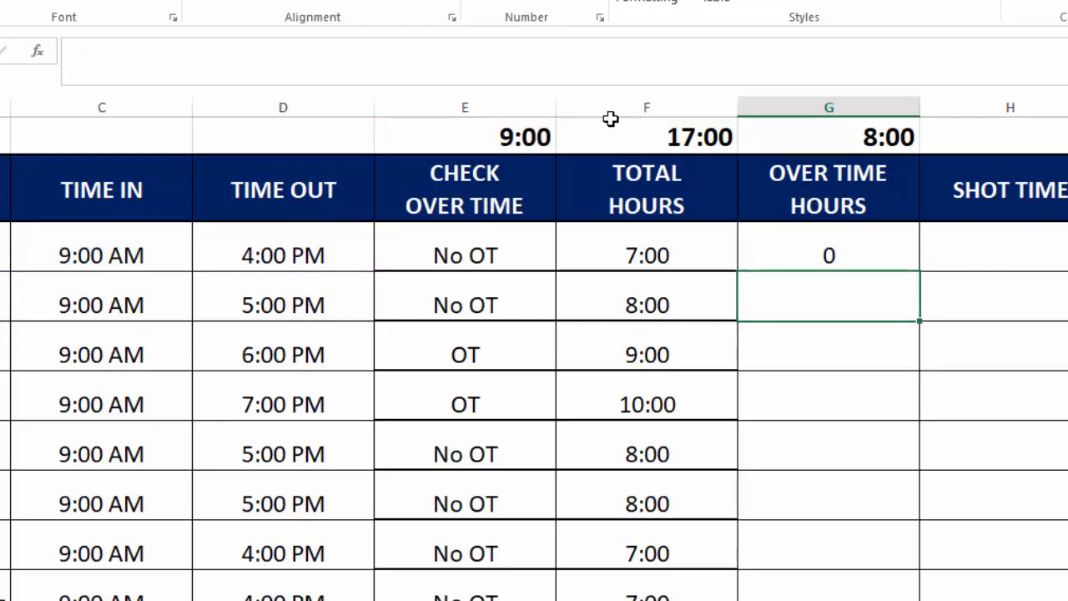
Fill the G3 overtime formula down the OVER TIME HOURS column
{"action": "left_click", "coordinate": [851, 243]}
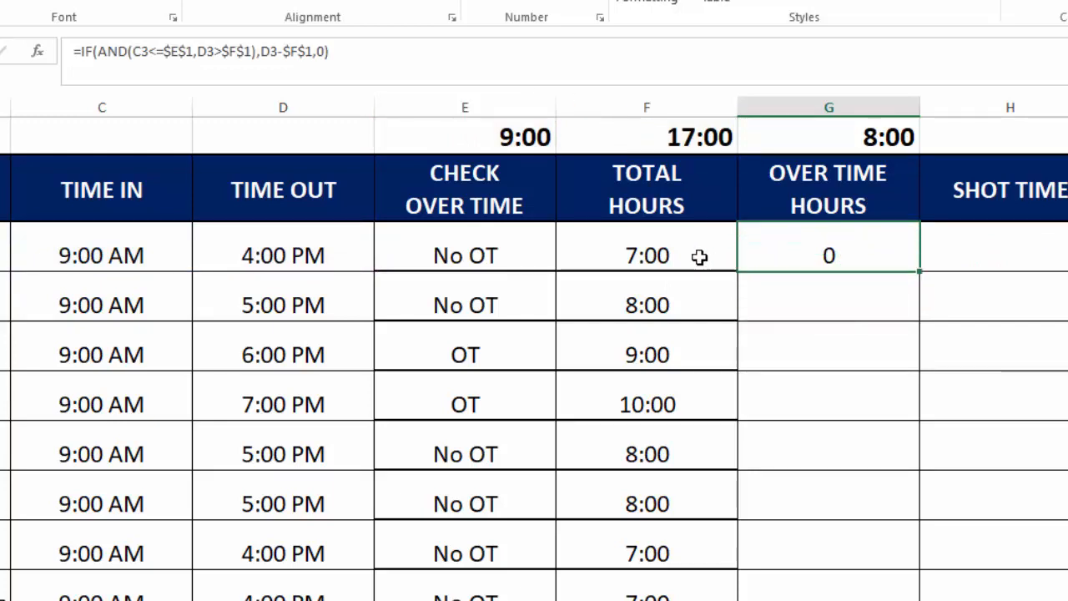
{"action": "double_click", "coordinate": [918, 272]}
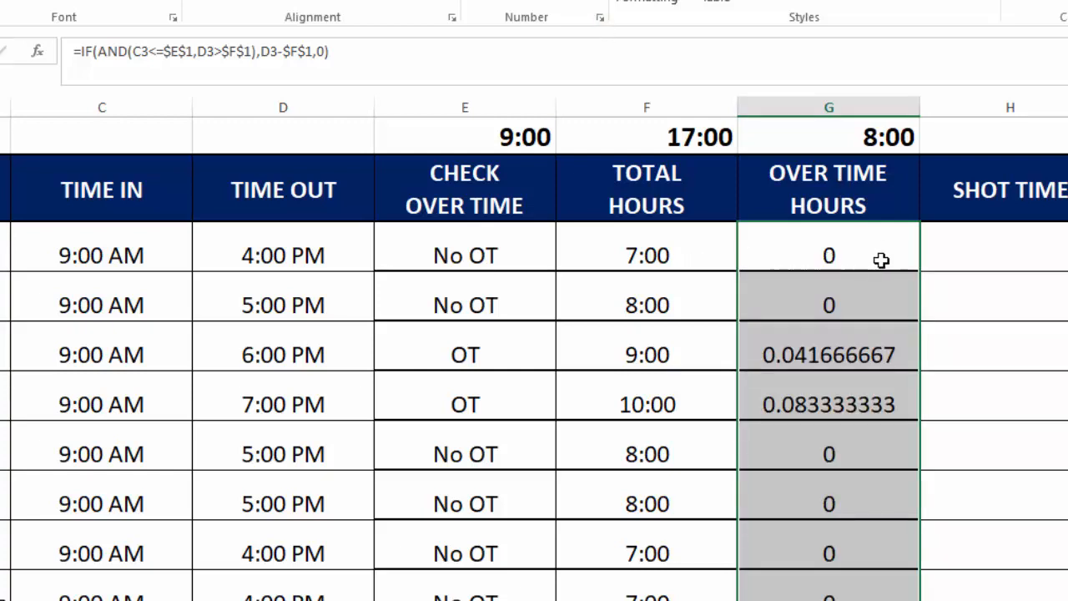
Multiply the G3 overtime formula by 24 and copy the revised formula down the OVER TIME HOURS column
{"action": "double_click", "coordinate": [885, 260]}
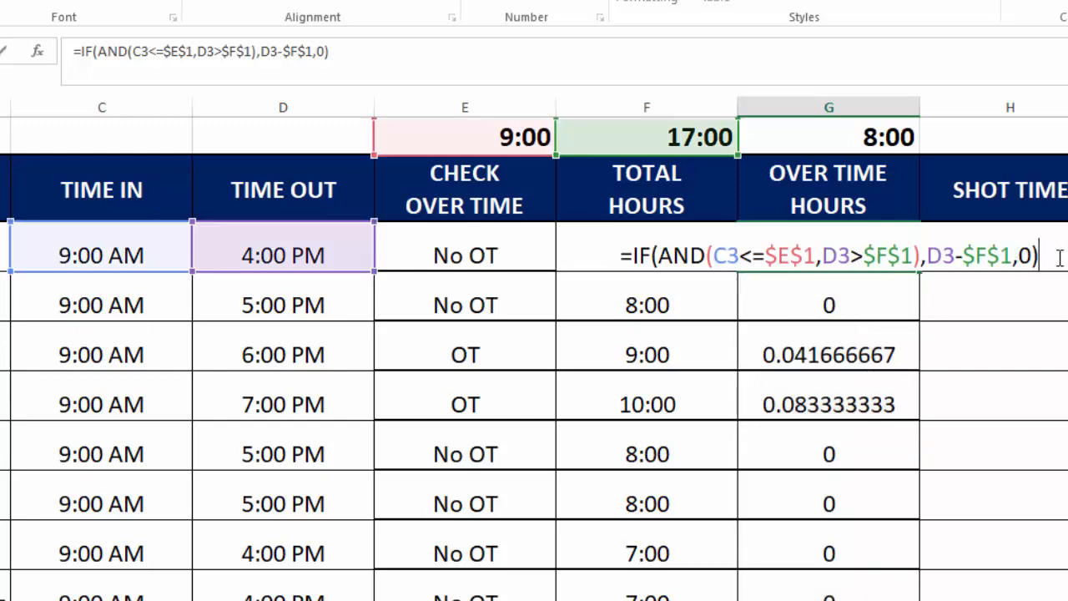
{"action": "type", "text": "*"}
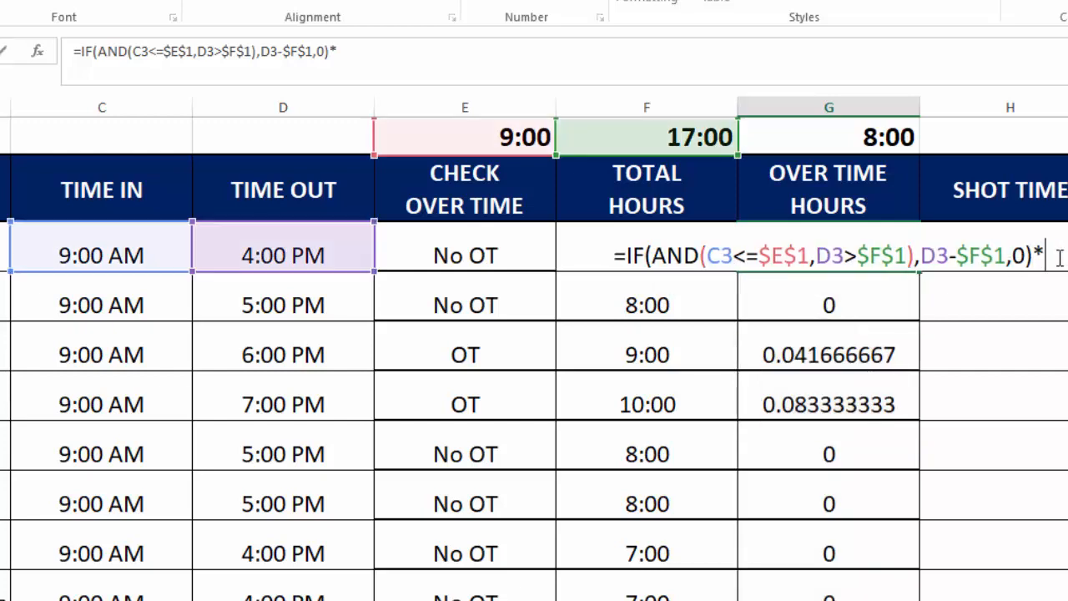
{"action": "type", "text": "24"}
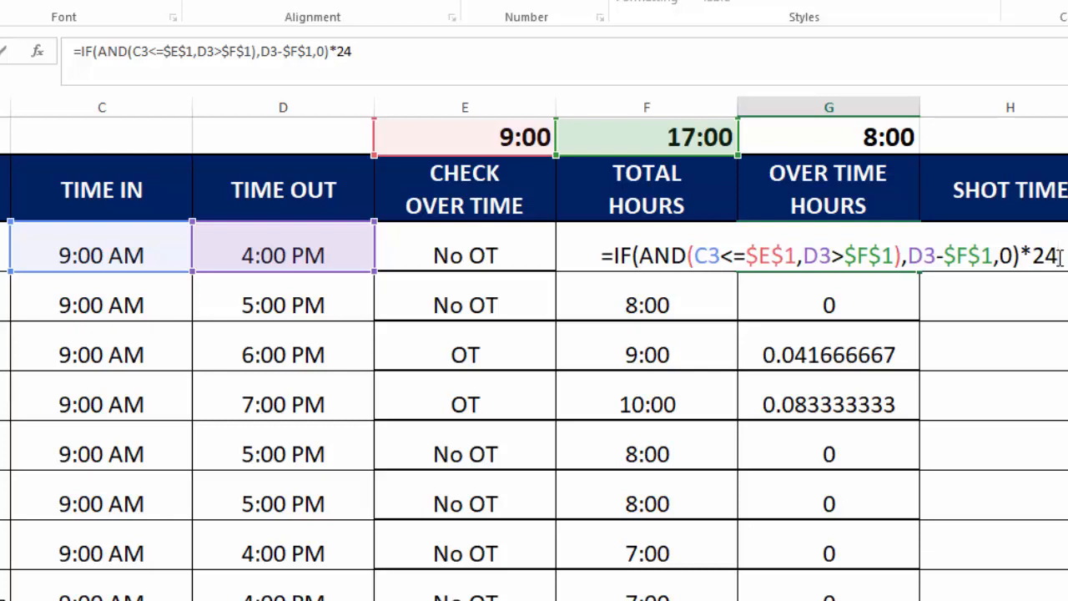
{"action": "key", "text": "Return"}
{"action": "left_click", "coordinate": [885, 259]}
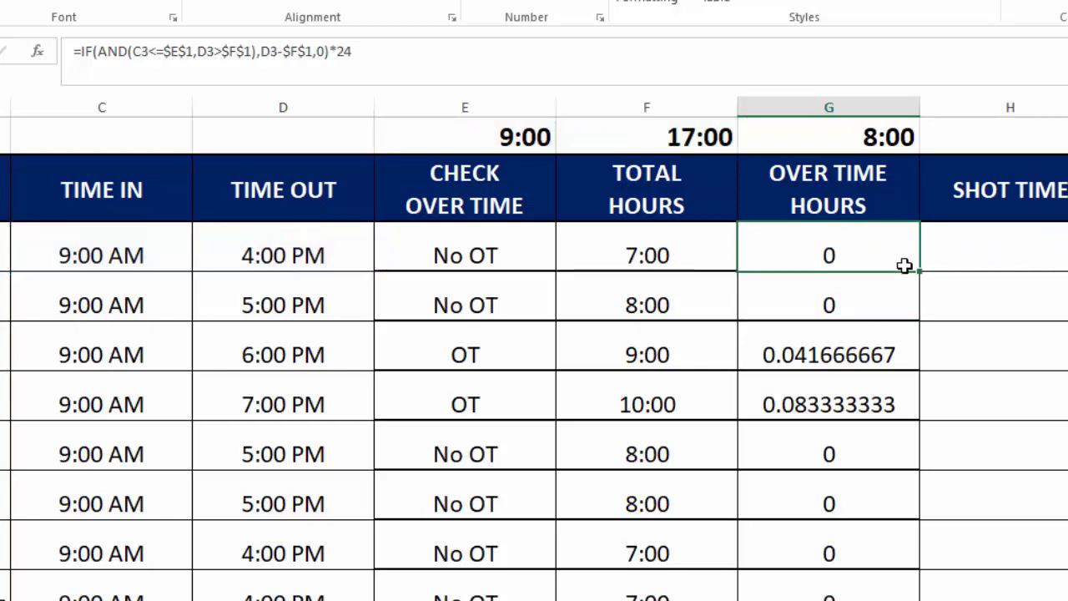
{"action": "double_click", "coordinate": [920, 269]}
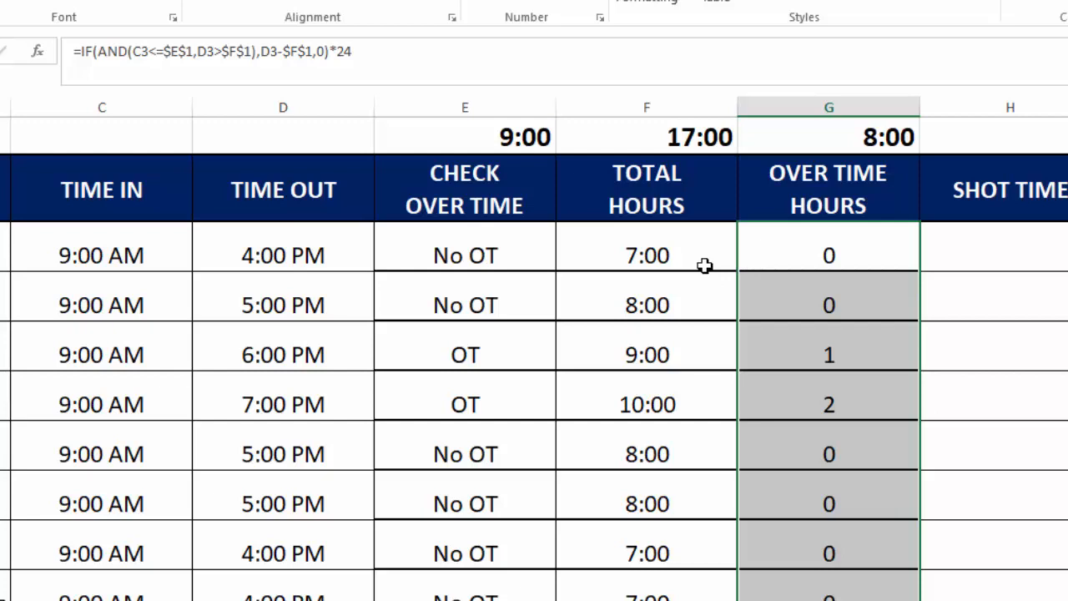
Begin an IF formula in H3, the first employee's SHOT TIME cell
{"action": "left_click", "coordinate": [977, 250]}
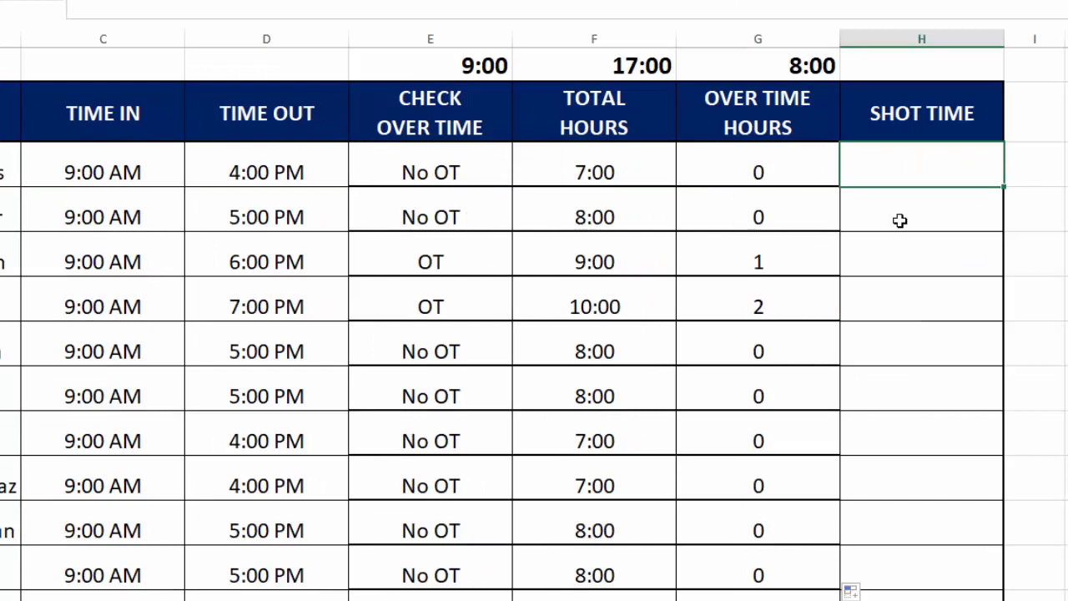
{"action": "type", "text": "=if"}
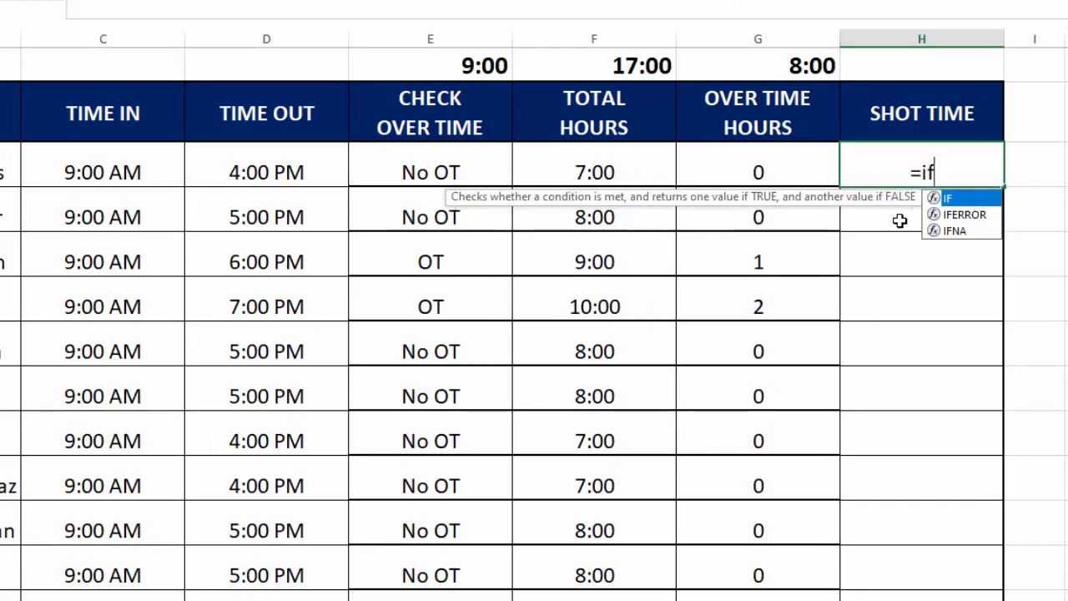
{"action": "key", "text": "Tab"}
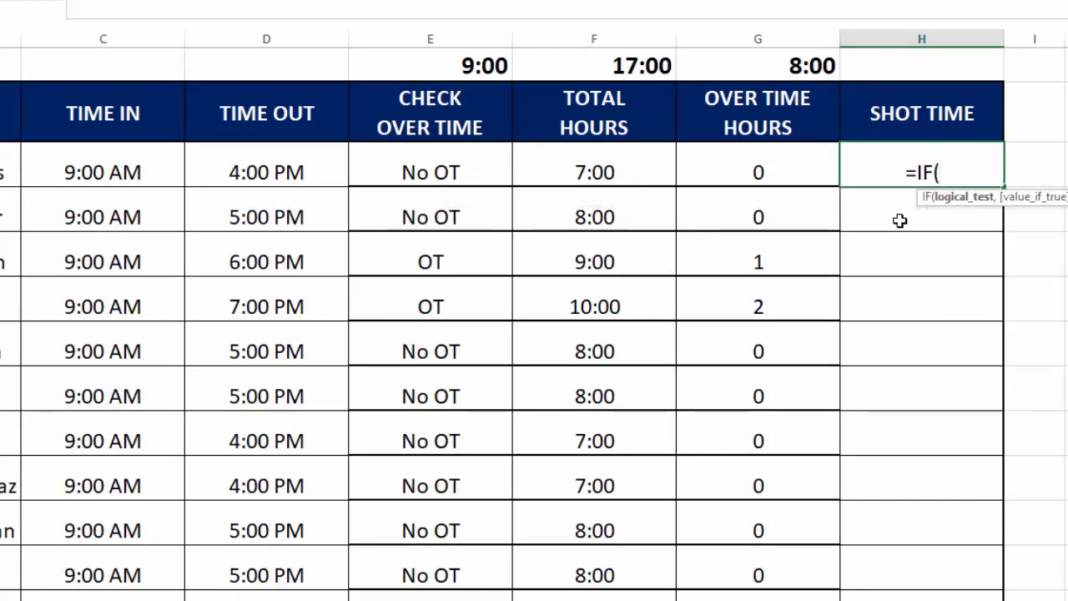
{"action": "left_click", "coordinate": [310, 165]}
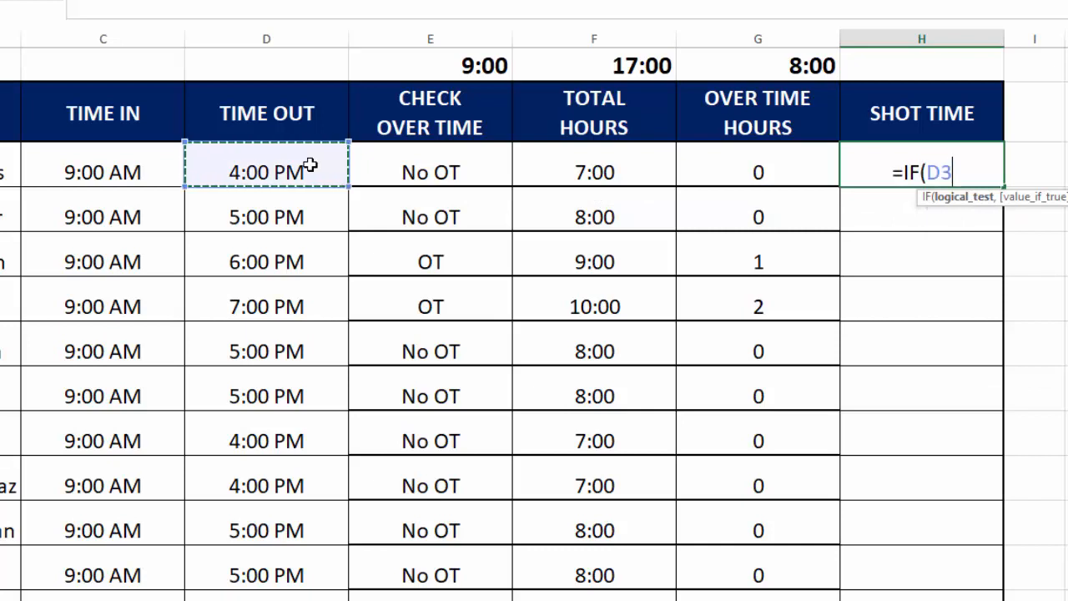
{"action": "type", "text": "<"}
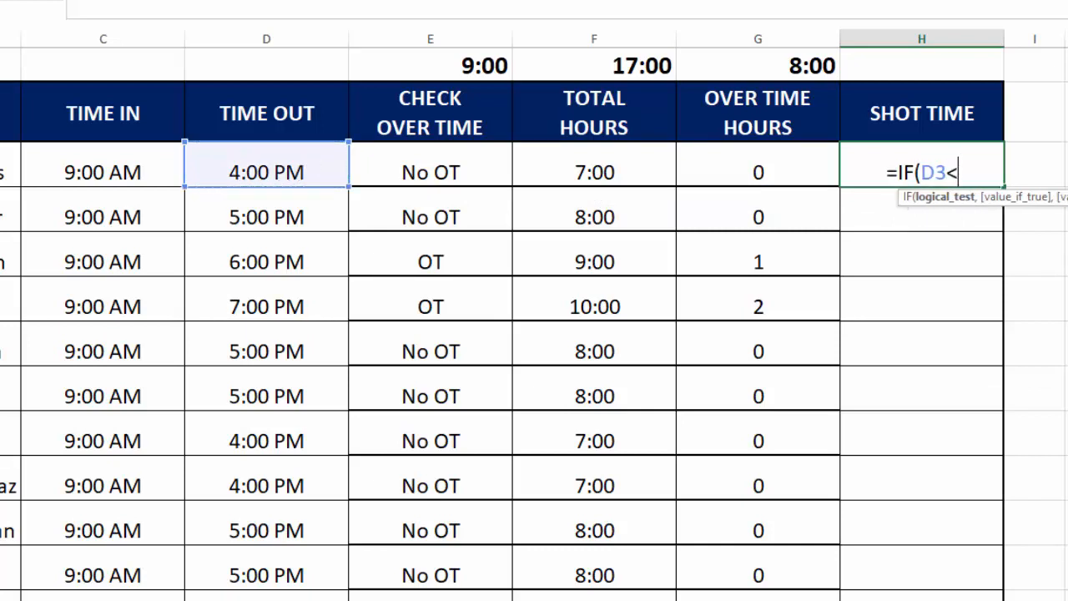
{"action": "key", "text": "BackSpace"}
{"action": "key", "text": "BackSpace"}
{"action": "key", "text": "BackSpace"}
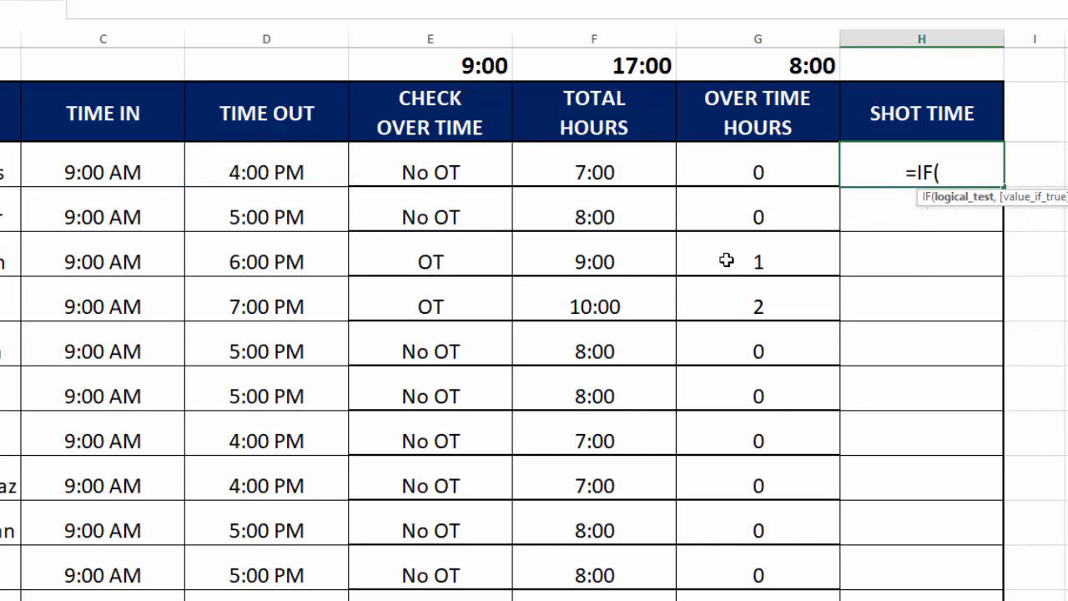
{"action": "left_click", "coordinate": [642, 178]}
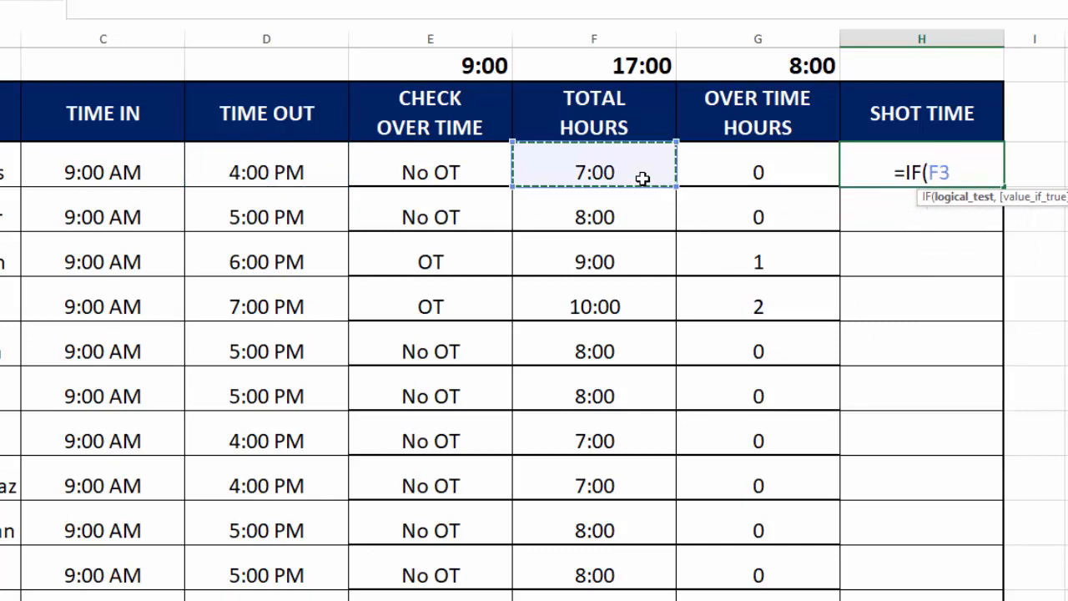
{"action": "type", "text": ","}
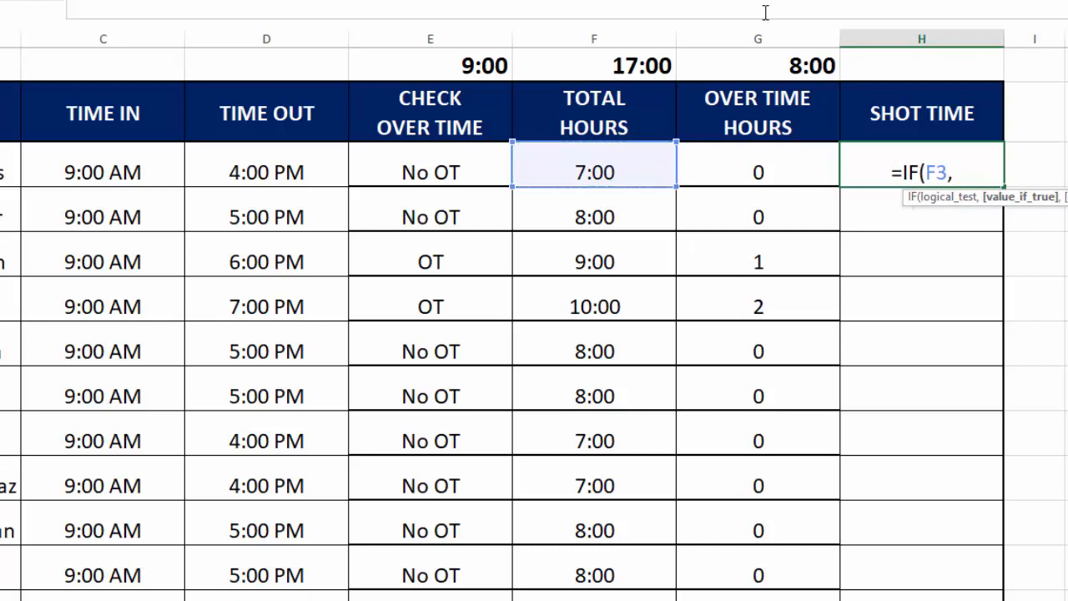
{"action": "left_click", "coordinate": [791, 66]}
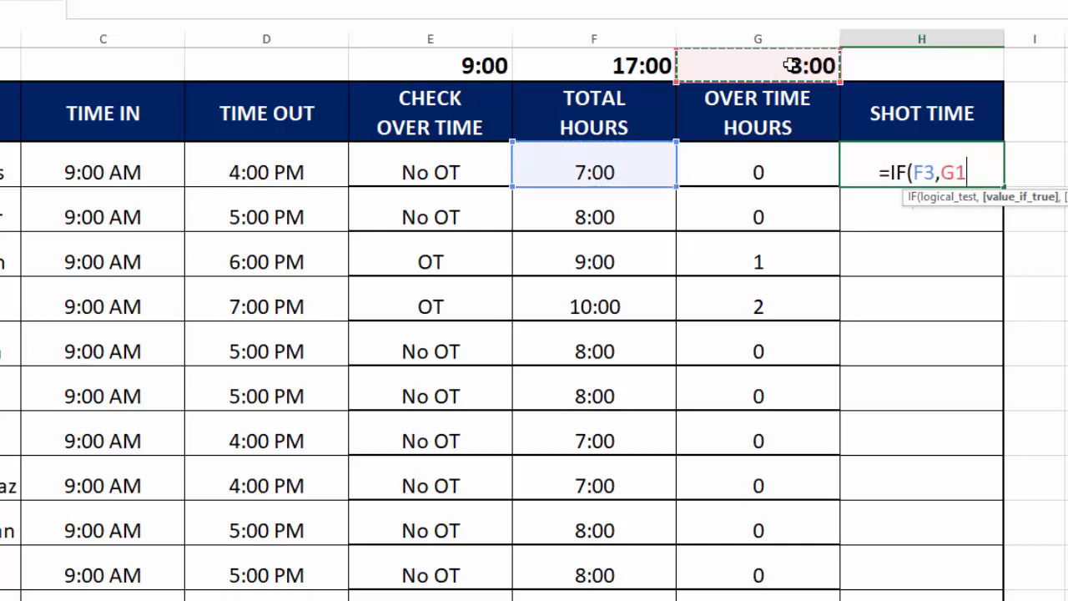
{"action": "key", "text": "F4"}
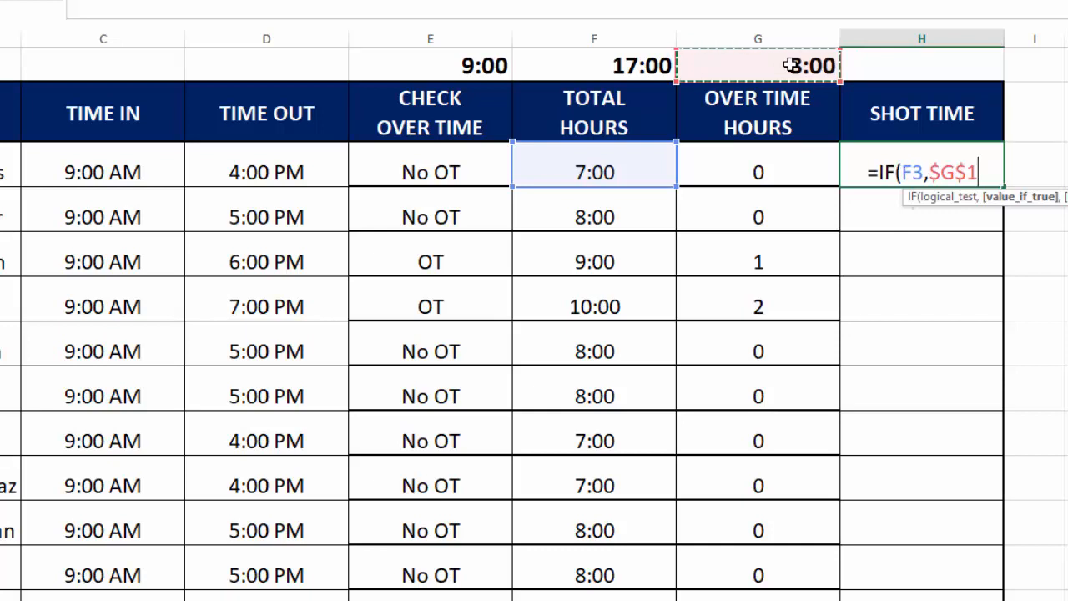
{"action": "type", "text": ","}
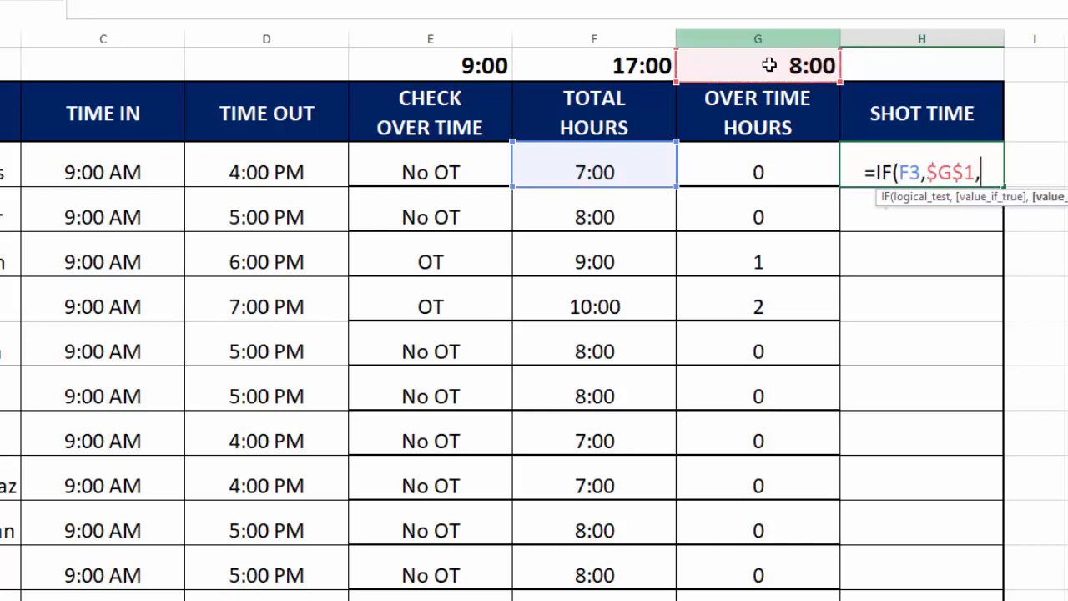
{"action": "left_click", "coordinate": [768, 65]}
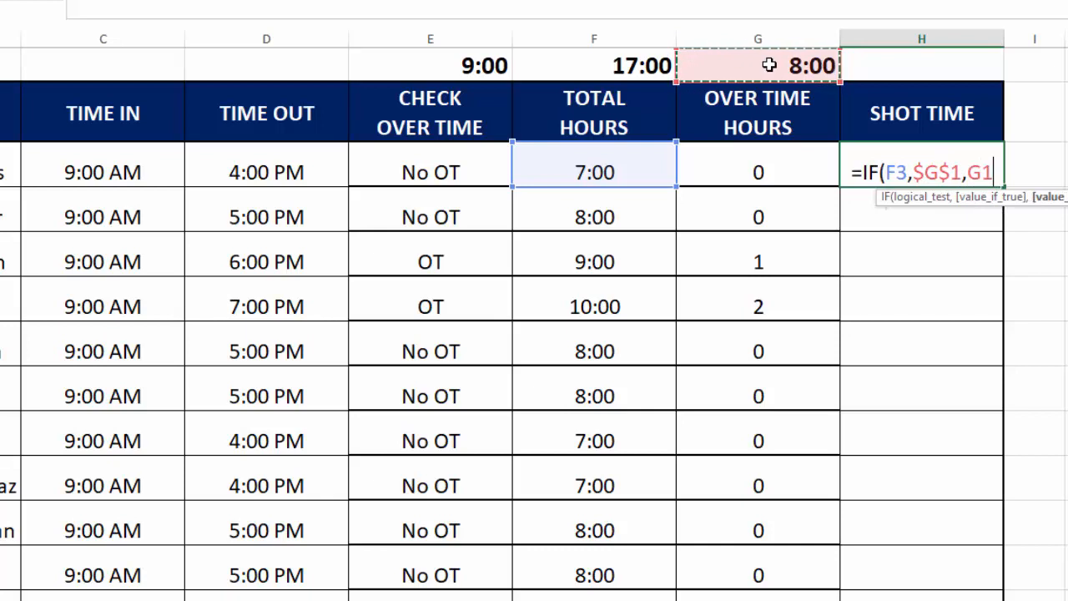
{"action": "key", "text": "F4"}
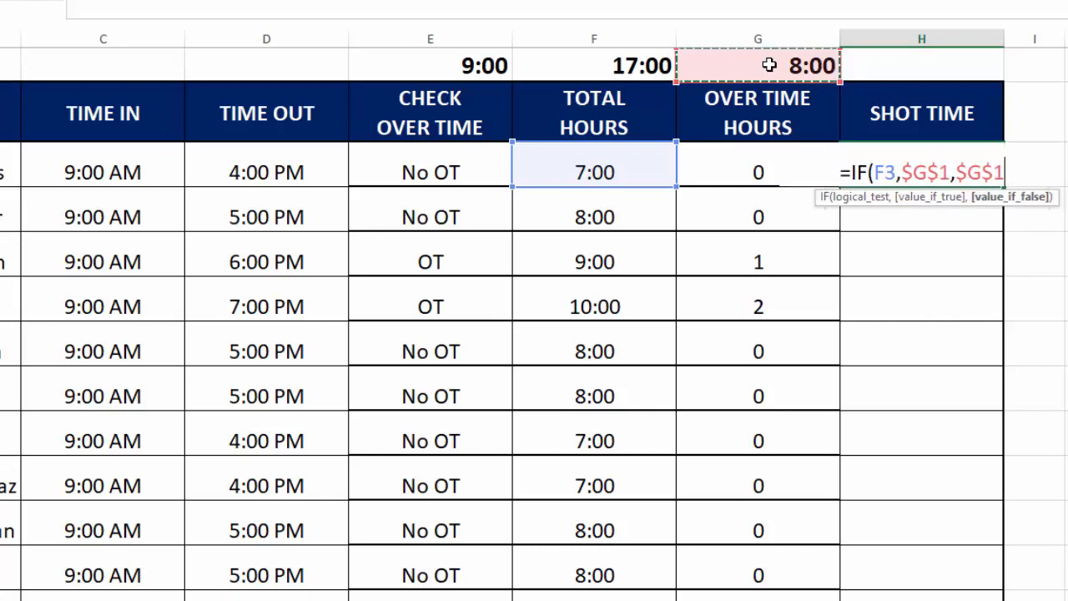
{"action": "type", "text": "-"}
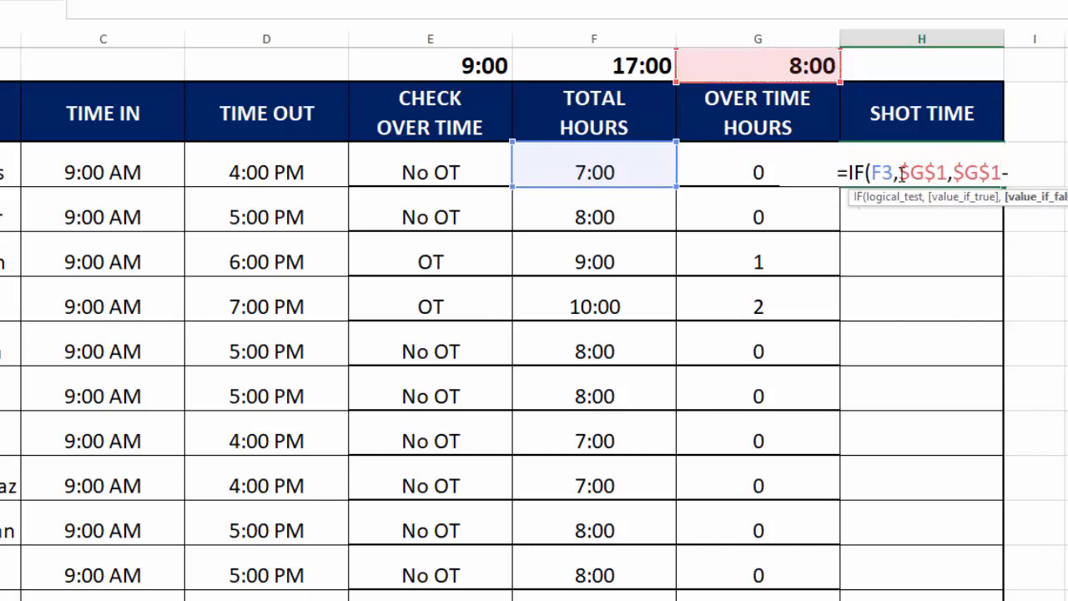
{"action": "left_click", "coordinate": [899, 172]}
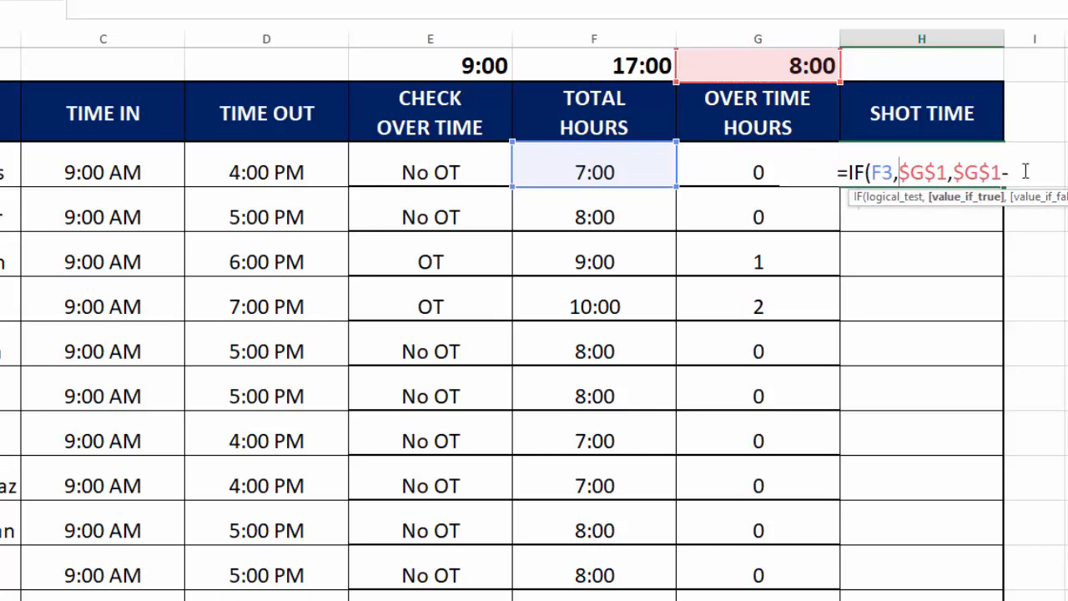
{"action": "left_click_drag", "start_coordinate": [1025, 171], "coordinate": [871, 172]}
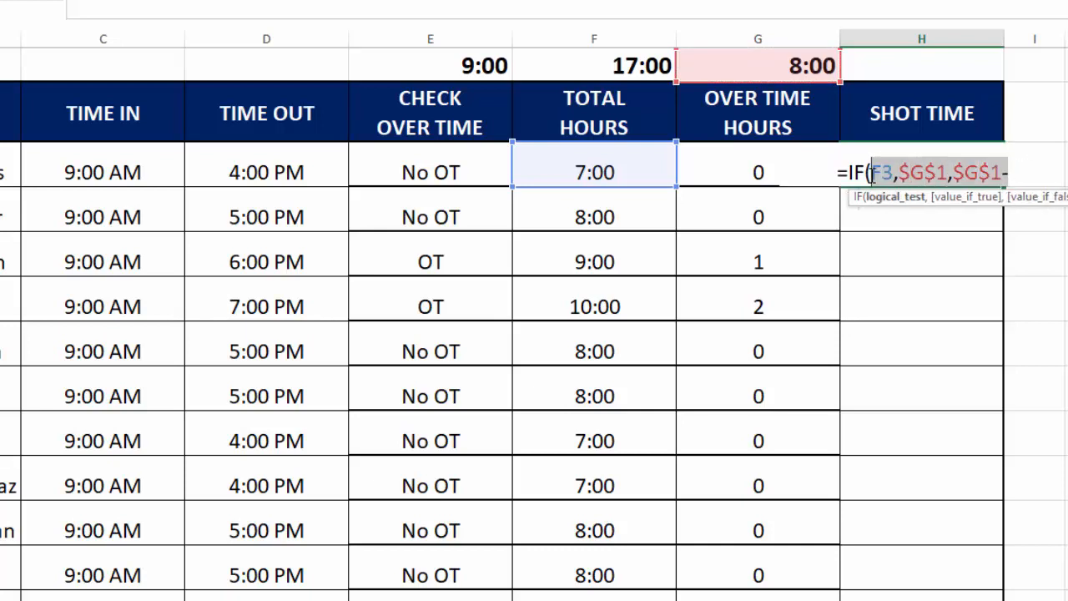
Enter F3-$G$1 as the logical test of the IF formula in H3
{"action": "left_click", "coordinate": [644, 171]}
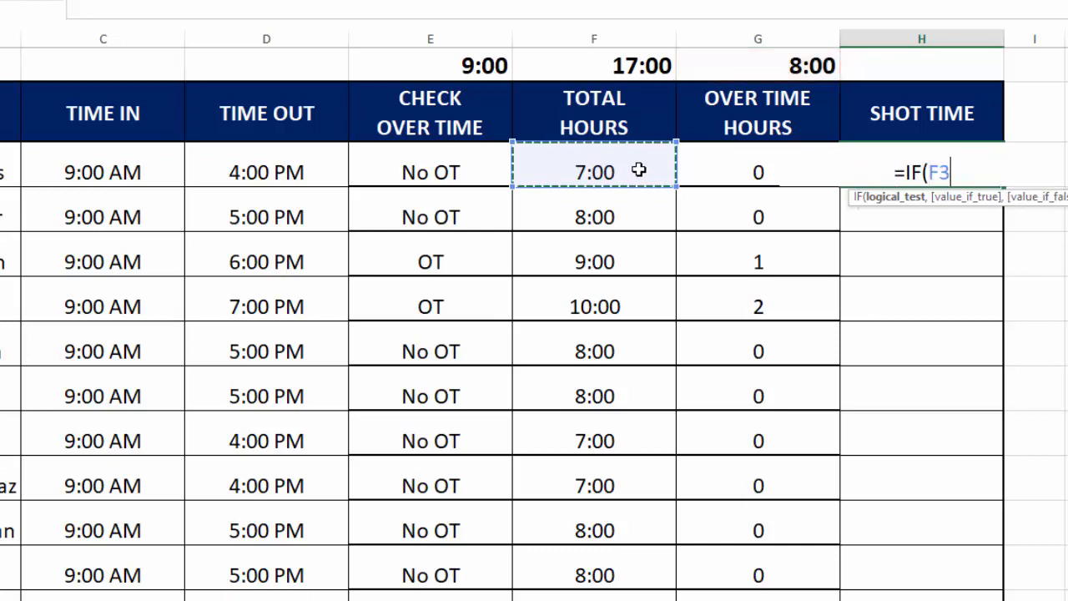
{"action": "type", "text": "-"}
{"action": "left_click", "coordinate": [797, 67]}
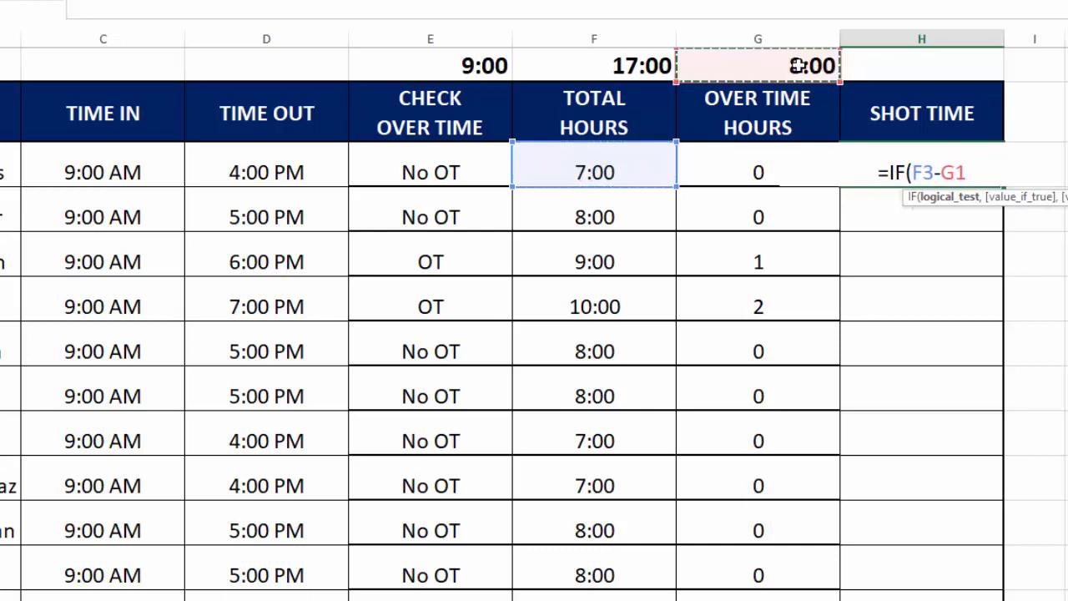
{"action": "key", "text": "F4"}
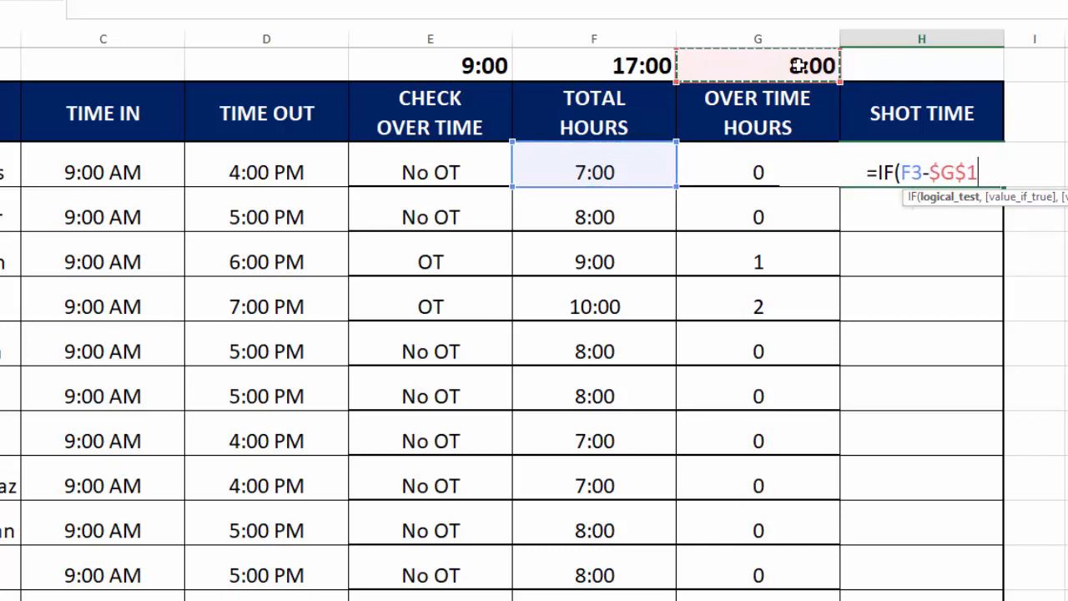
{"action": "type", "text": ","}
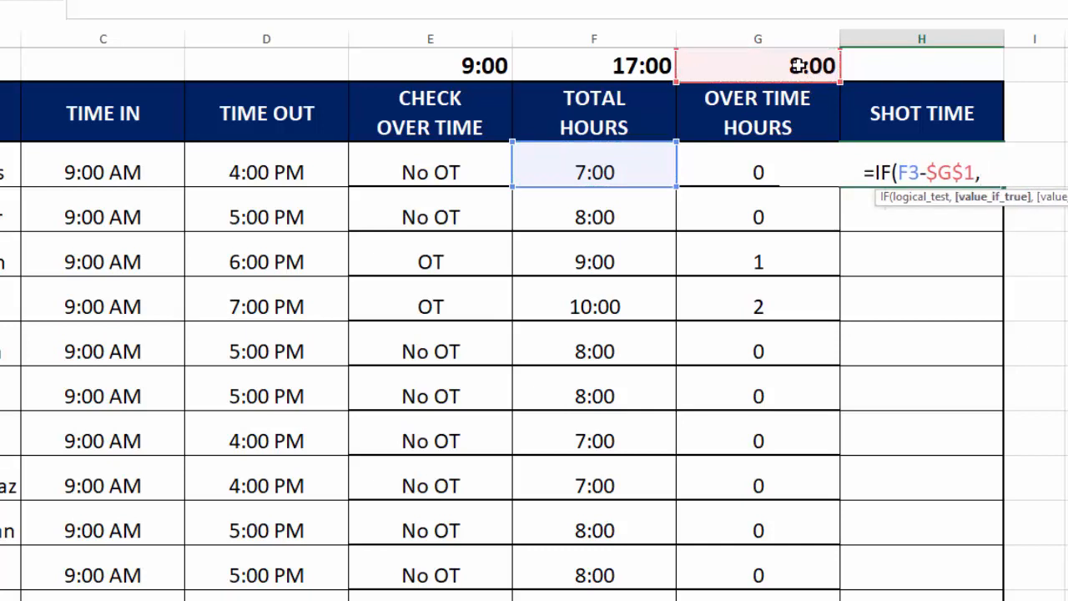
Complete the H3 formula with $G$1-F3 as the value if true and fill it down the SHOT TIME column
{"action": "left_click", "coordinate": [806, 66]}
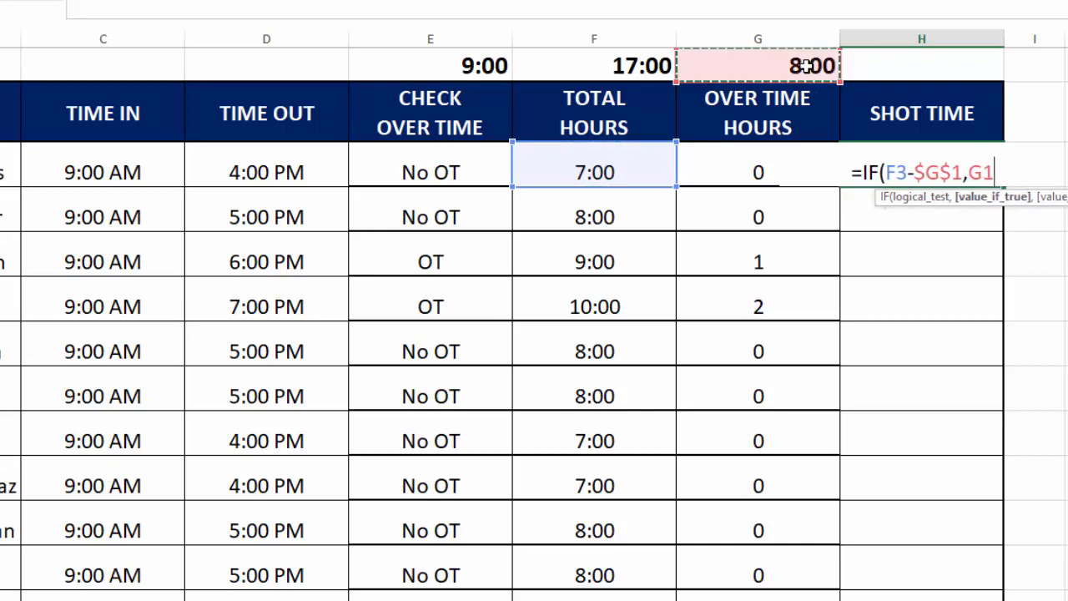
{"action": "key", "text": "F4"}
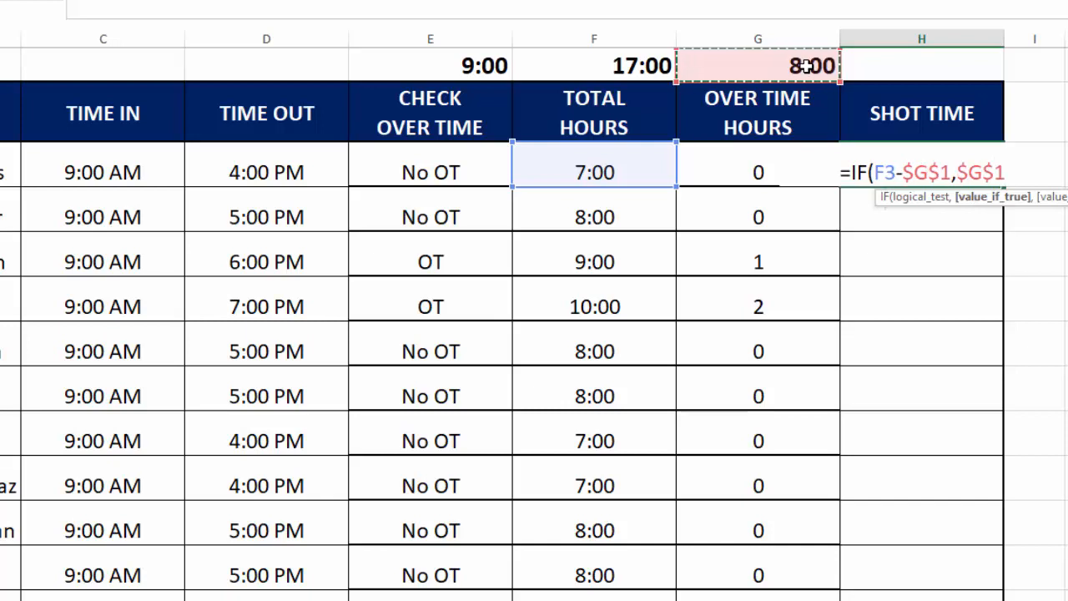
{"action": "type", "text": "-"}
{"action": "left_click", "coordinate": [658, 175]}
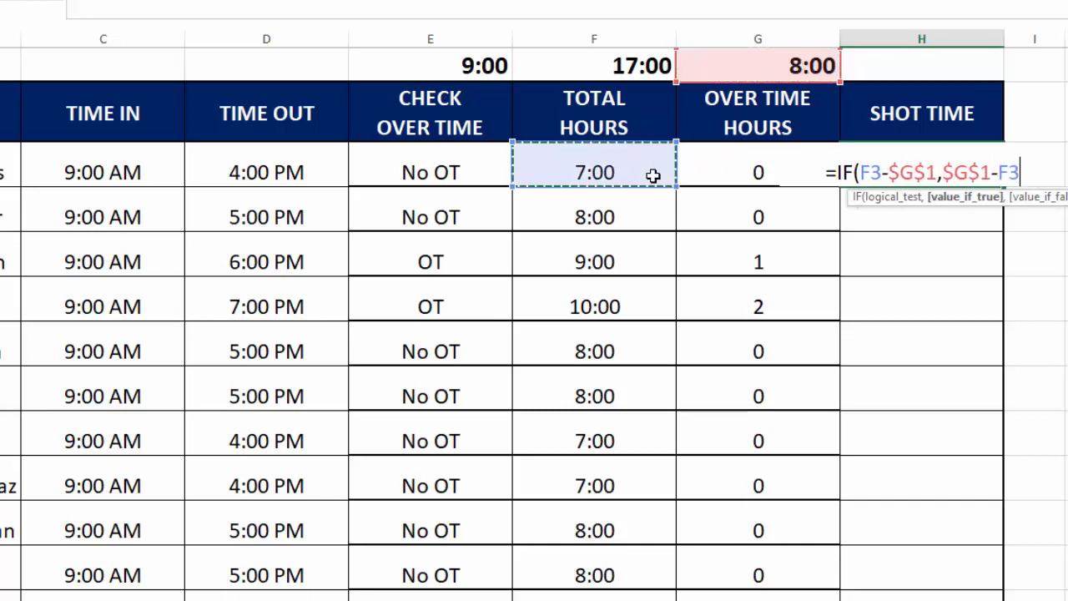
{"action": "type", "text": ")"}
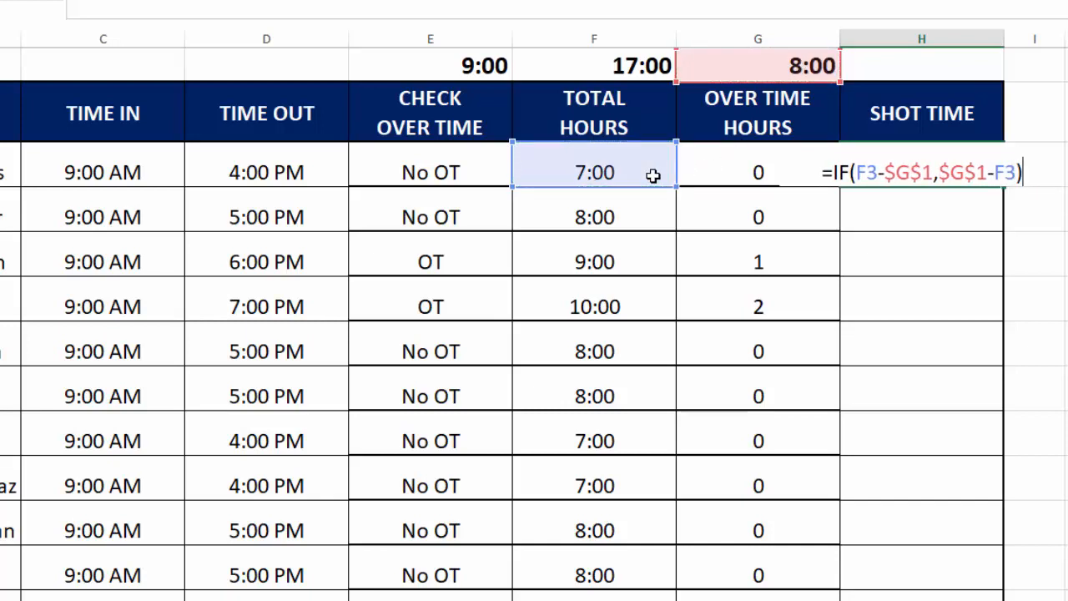
{"action": "key", "text": "Return"}
{"action": "left_click", "coordinate": [865, 166]}
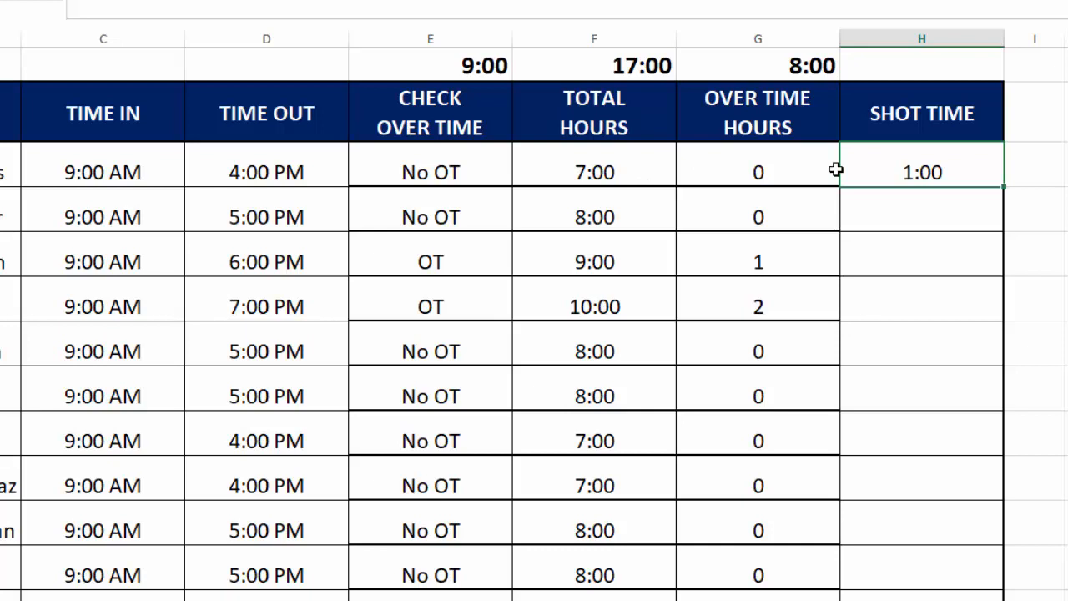
{"action": "double_click", "coordinate": [1004, 186]}
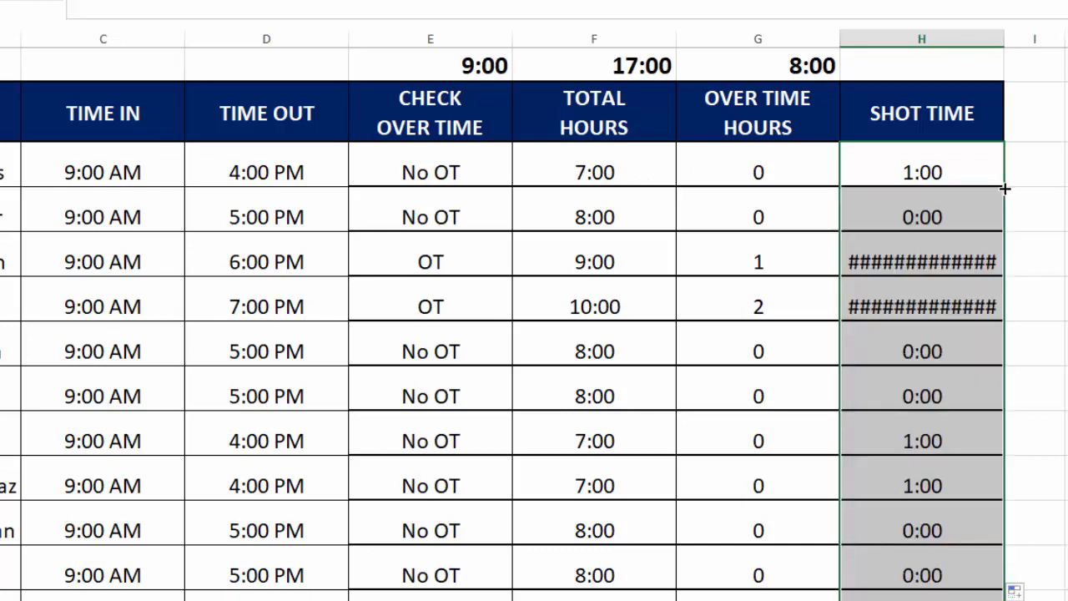
Add an empty string "" as the value if false in the H3 formula and refill it down the SHOT TIME column
{"action": "double_click", "coordinate": [999, 172]}
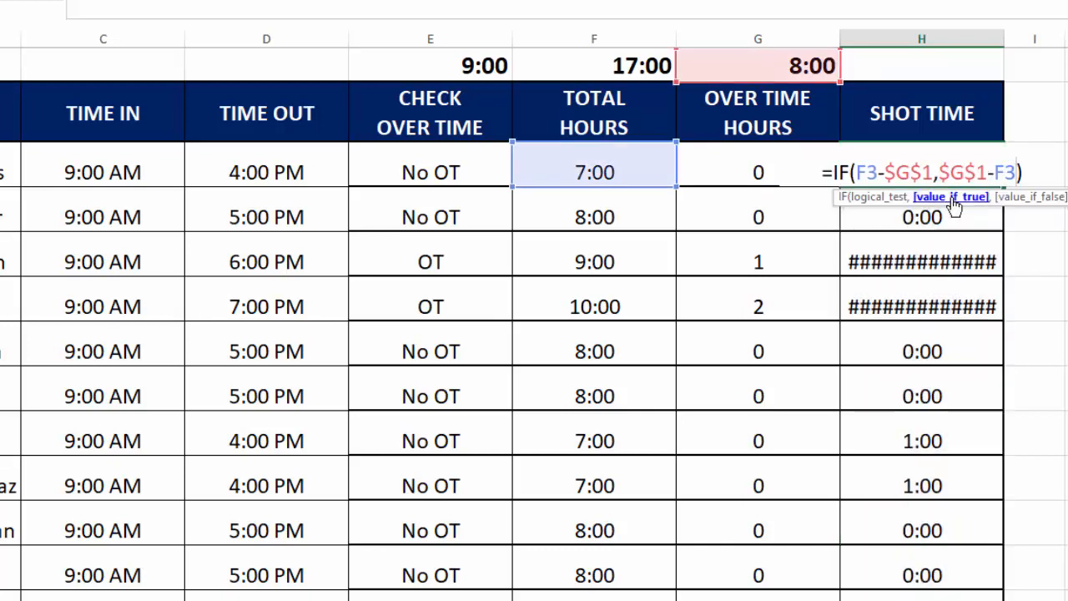
{"action": "type", "text": "."}
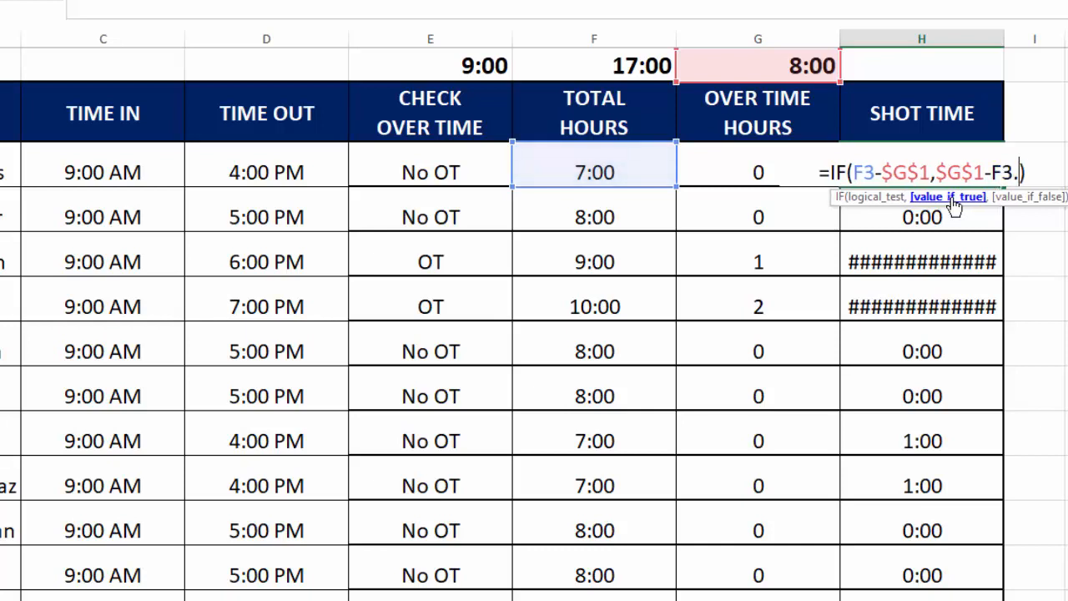
{"action": "key", "text": "BackSpace"}
{"action": "type", "text": ","}
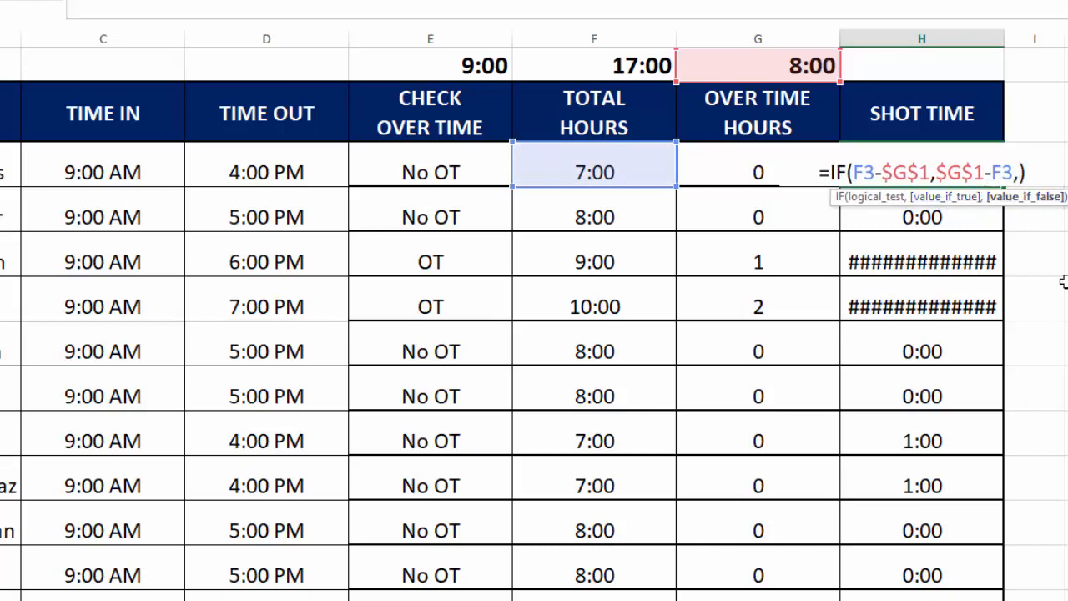
{"action": "type", "text": "\"\""}
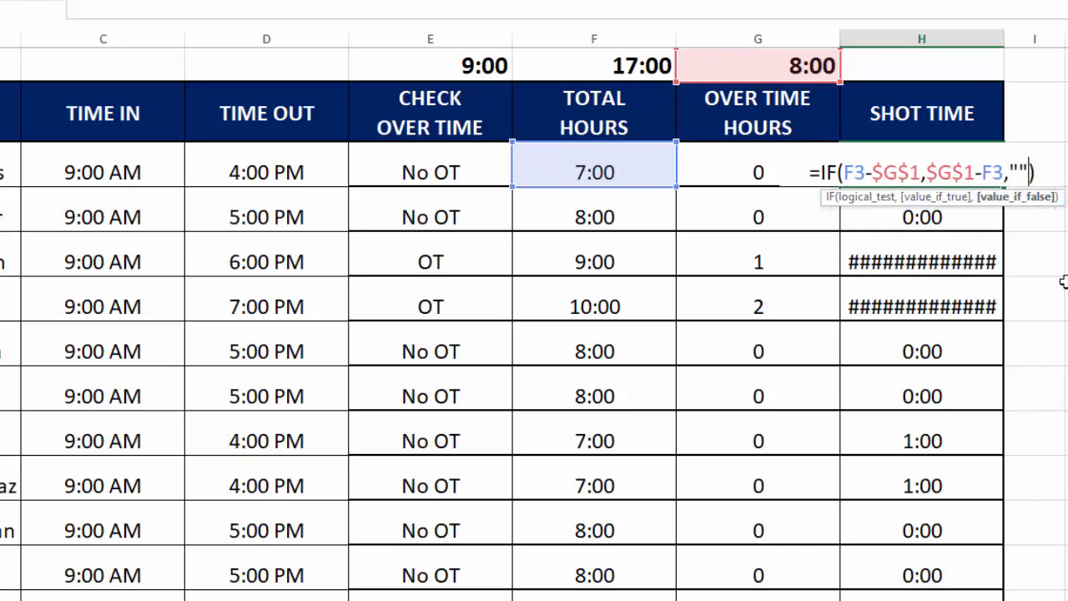
{"action": "left_click", "coordinate": [1045, 173]}
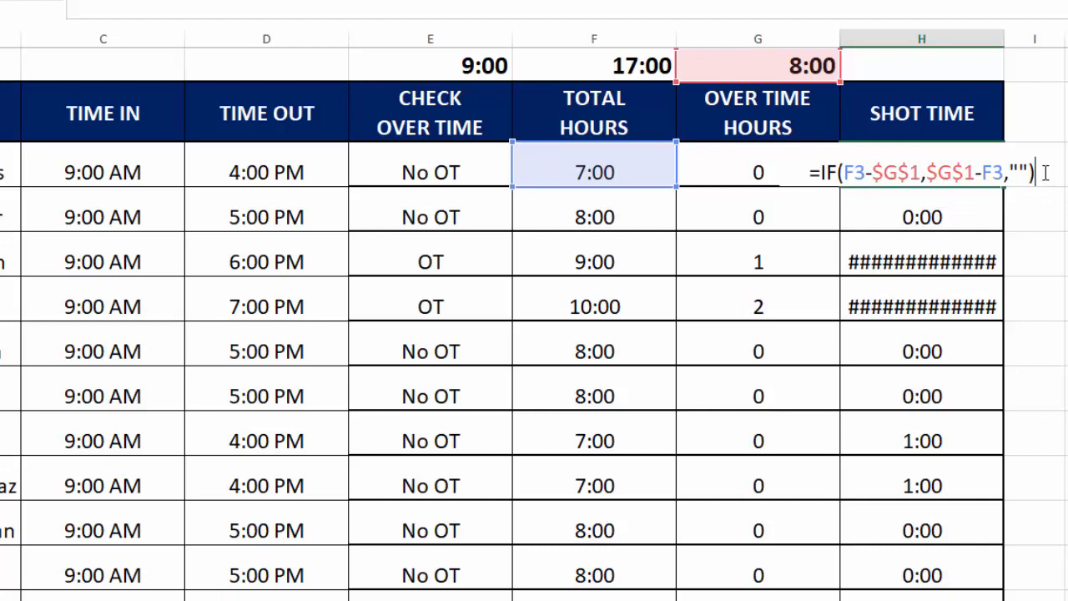
{"action": "key", "text": "Return"}
{"action": "left_click", "coordinate": [958, 164]}
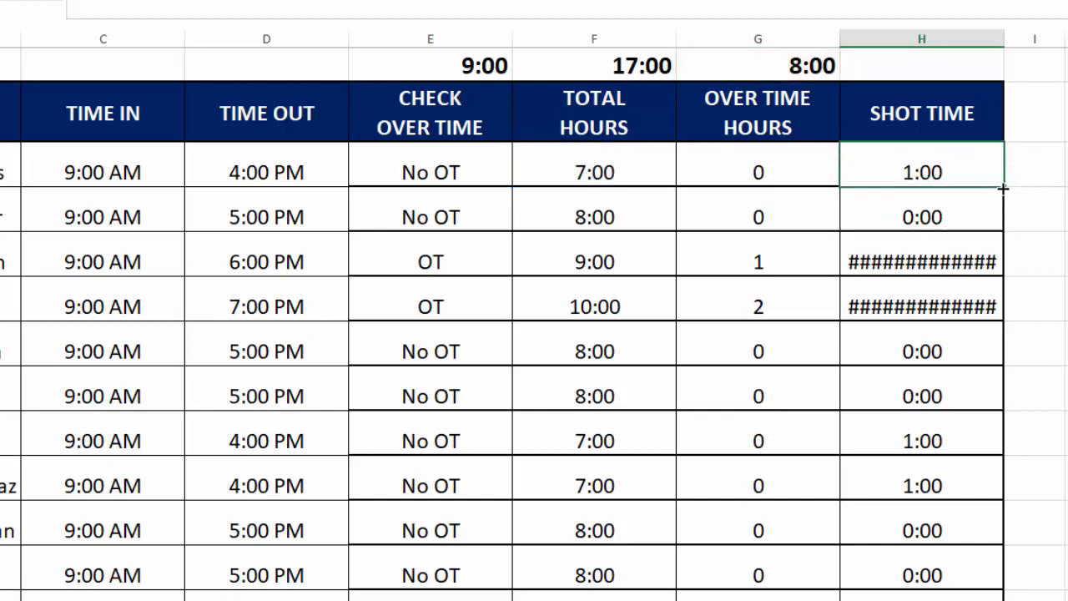
{"action": "double_click", "coordinate": [1003, 189]}
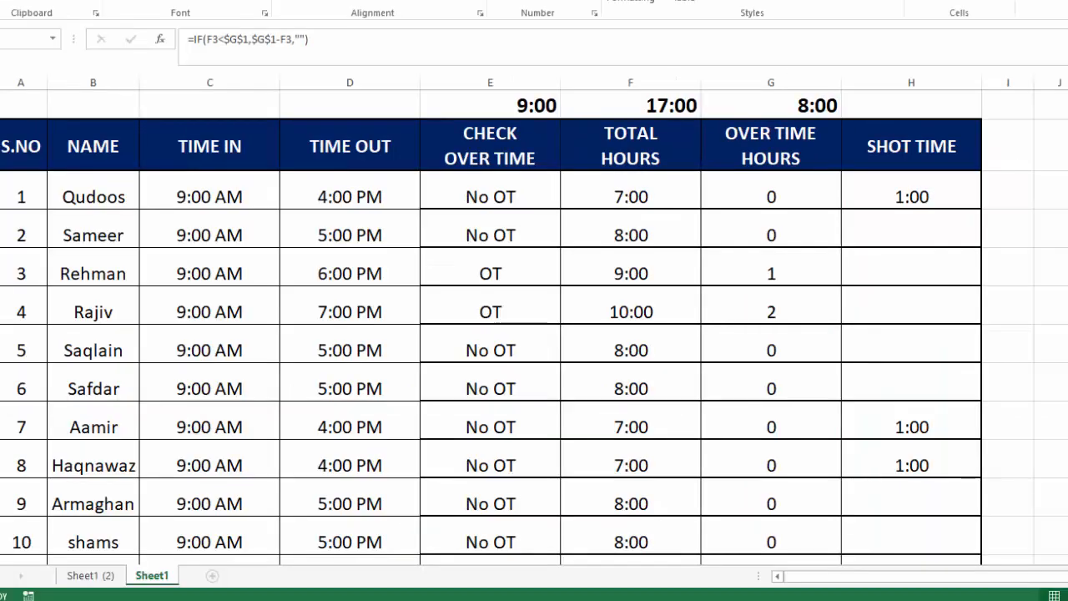
Examine the IF formula in H3 and the results down the SHOT TIME column
{"action": "double_click", "coordinate": [919, 197]}
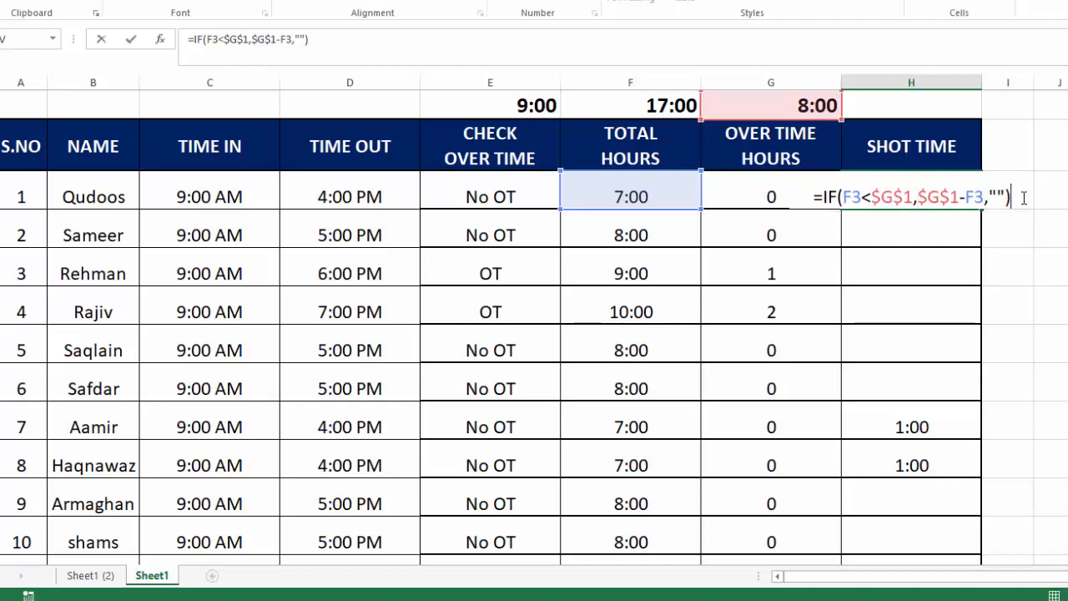
{"action": "key", "text": "Return"}
{"action": "left_click", "coordinate": [955, 190]}
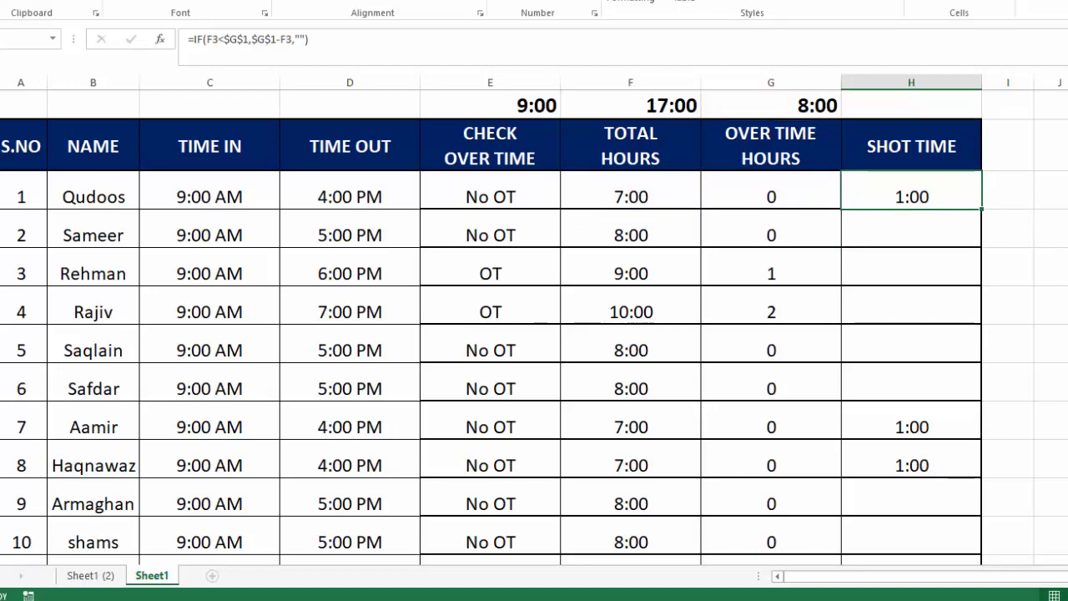
{"action": "scroll", "coordinate": [534, 334], "scroll_direction": "down", "scroll_amount": 2}
{"action": "scroll", "coordinate": [534, 333], "scroll_direction": "up", "scroll_amount": 1}
{"action": "scroll", "coordinate": [534, 334], "scroll_direction": "up", "scroll_amount": 1}
Change the first employee's TIME OUT in D3 to 3:00 PM to test the short time formula
{"action": "left_click", "coordinate": [327, 197]}
{"action": "double_click", "coordinate": [327, 197]}
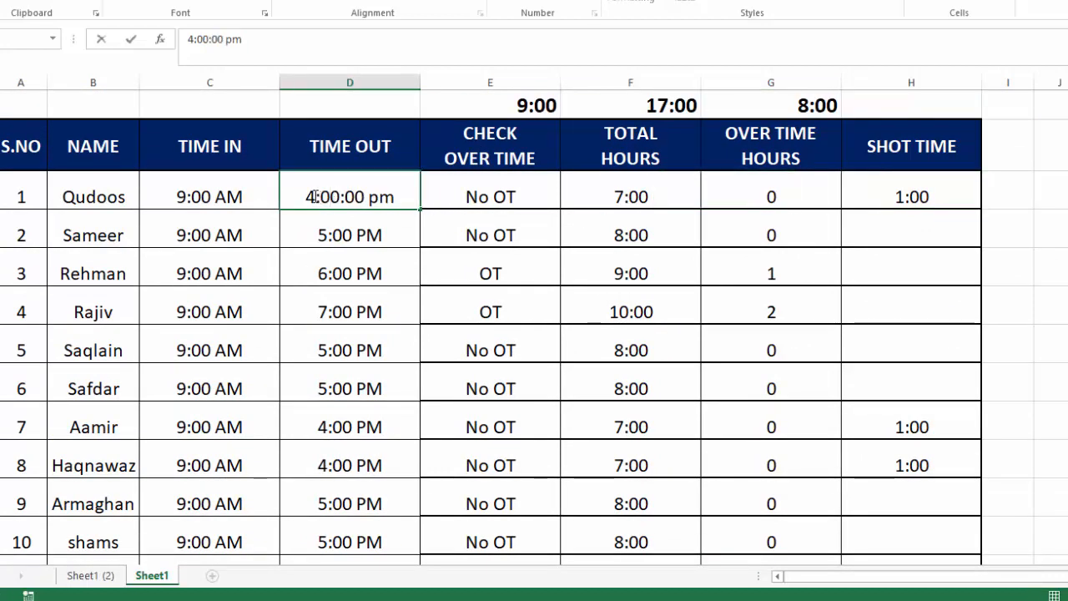
{"action": "key", "text": "BackSpace"}
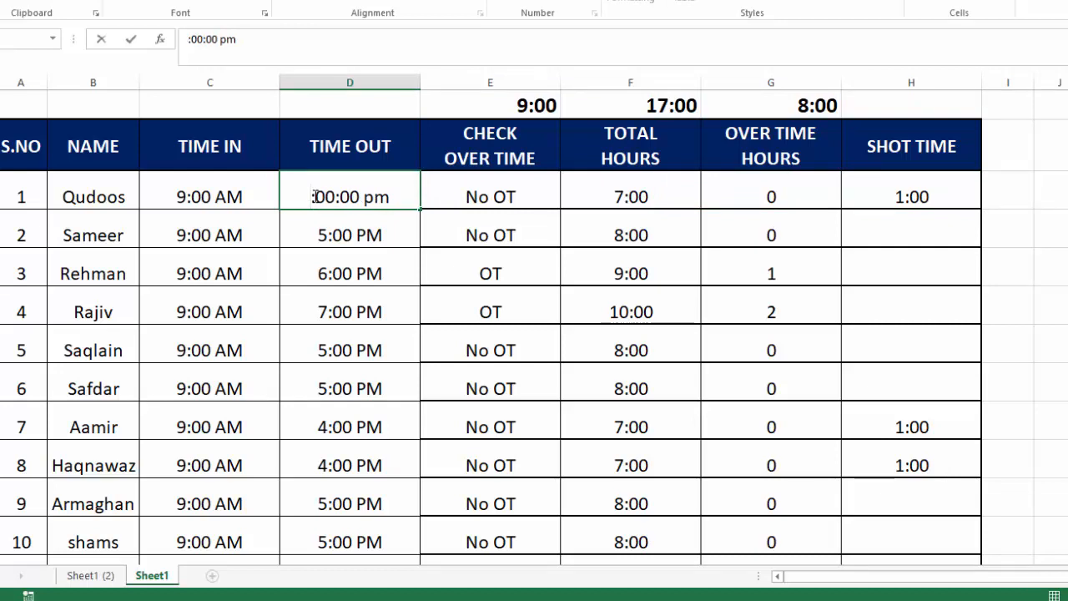
{"action": "type", "text": "3"}
{"action": "key", "text": "Tab"}
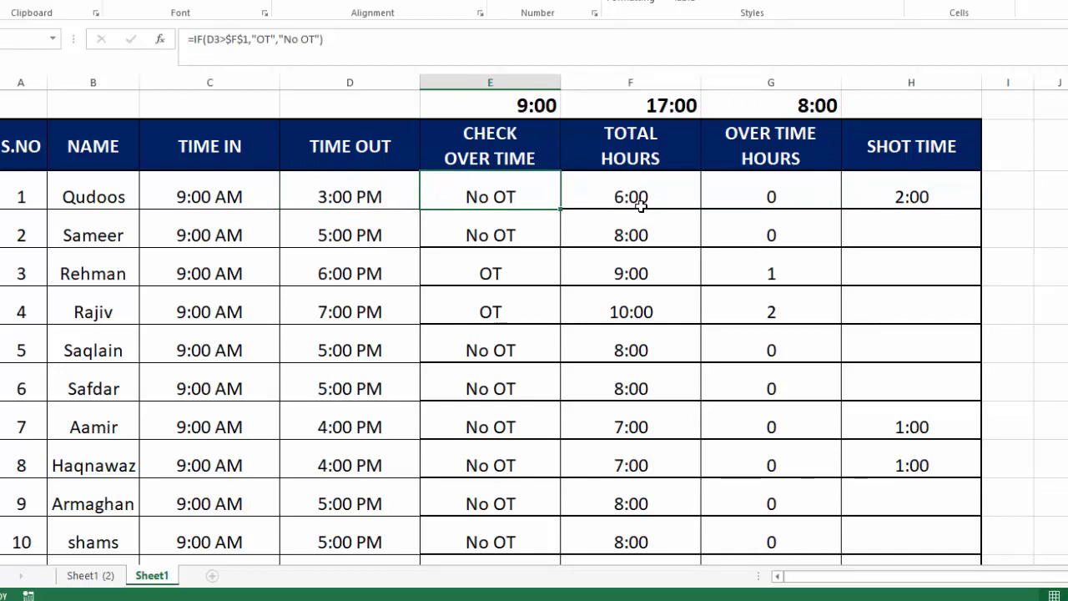
Set the first employee's TIME OUT in D3 to 7:00 PM to test the overtime formulas
{"action": "left_click", "coordinate": [324, 200]}
{"action": "double_click", "coordinate": [320, 199]}
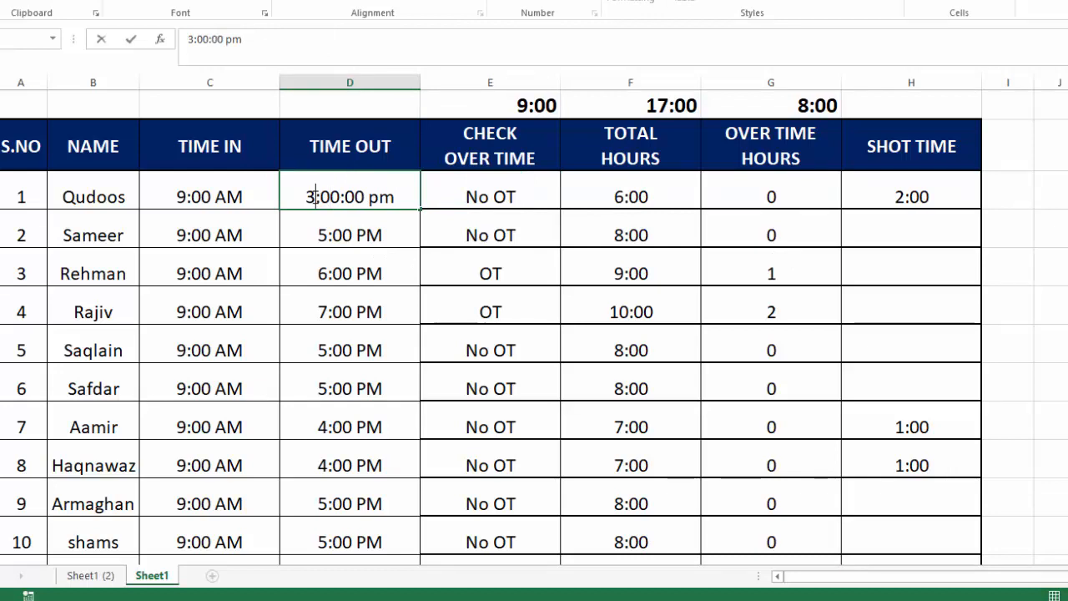
{"action": "key", "text": "BackSpace"}
{"action": "type", "text": "7"}
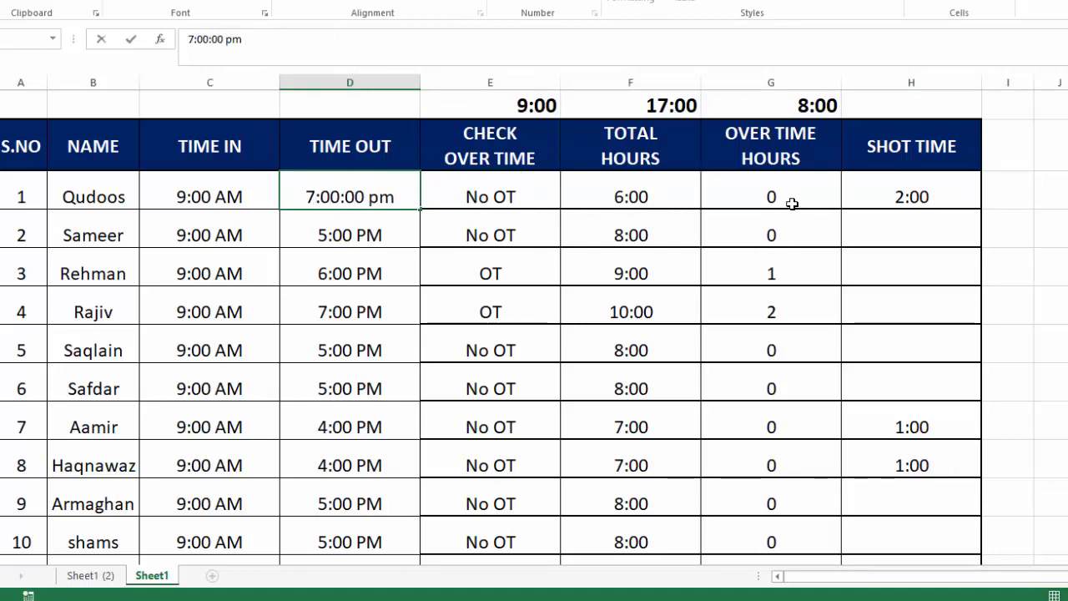
{"action": "key", "text": "Tab"}
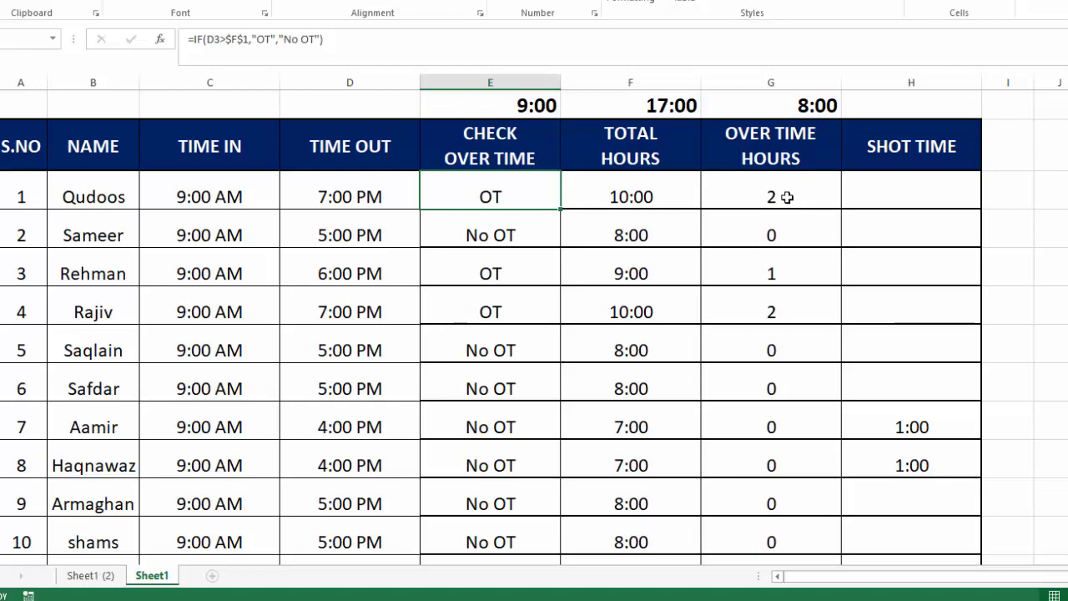